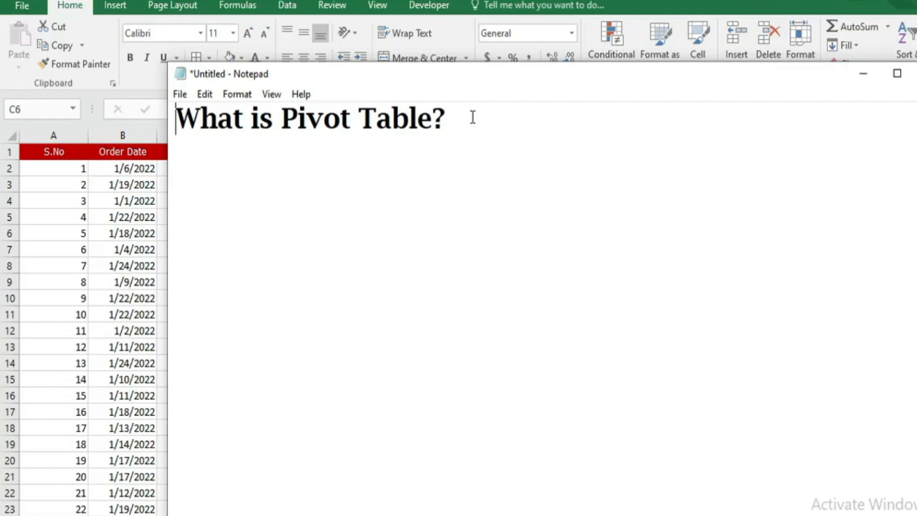
# Switch from the Notepad note to the sales worksheet in Excel
pyautogui.hotkey('alt', 'Tab')
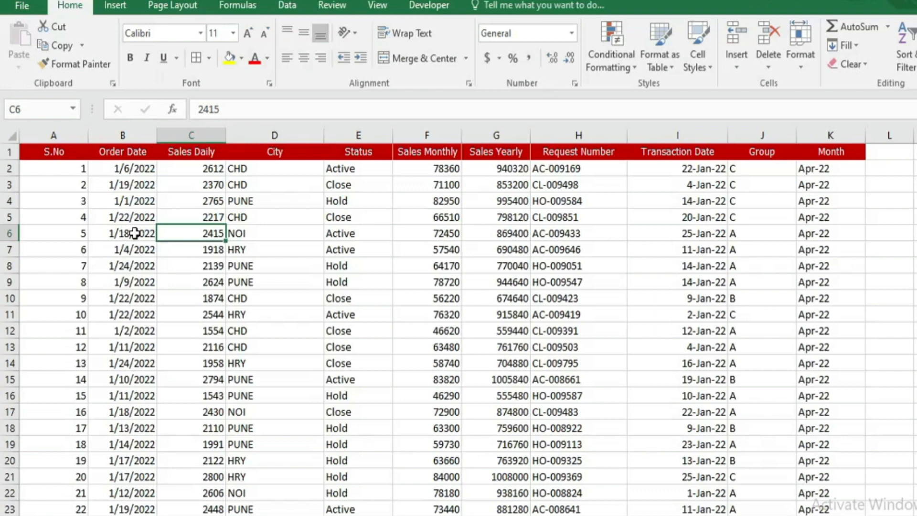
pyautogui.click(310, 330)
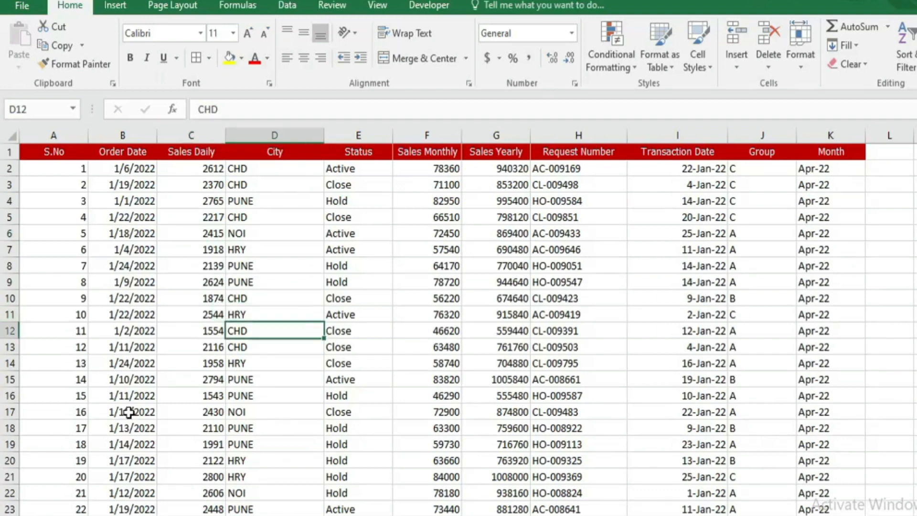
pyautogui.hotkey('alt', 'Tab')
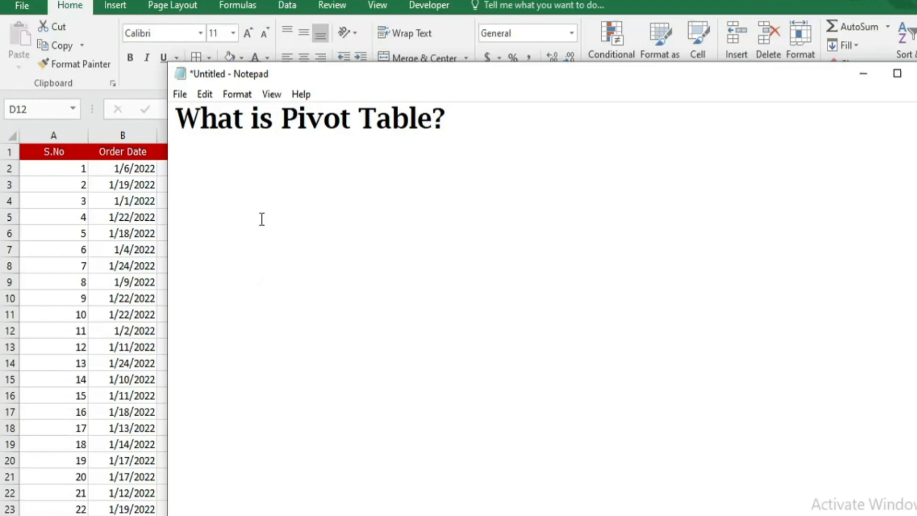
pyautogui.hotkey('alt', 'Tab')
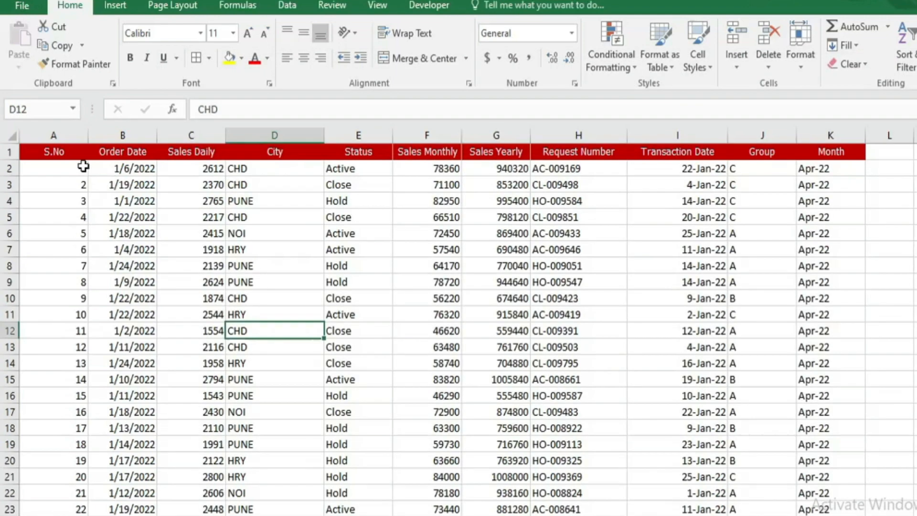
# Examine the S.No, Order Date, Sales Daily, City and Status columns of the sales data
pyautogui.click(57, 135)
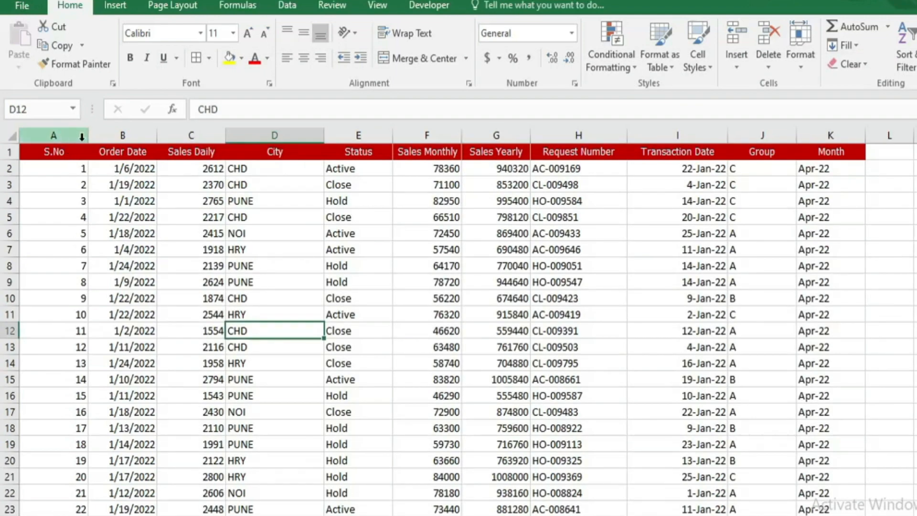
pyautogui.click(103, 212)
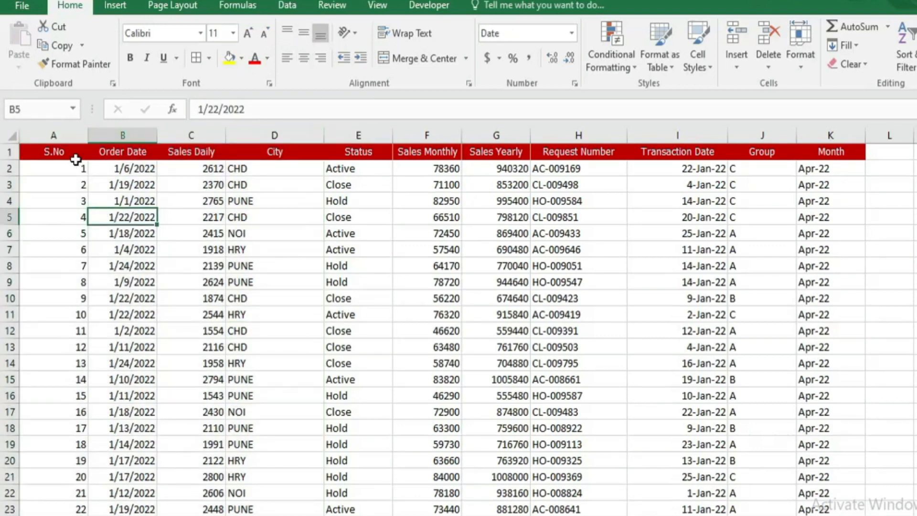
pyautogui.click(69, 136)
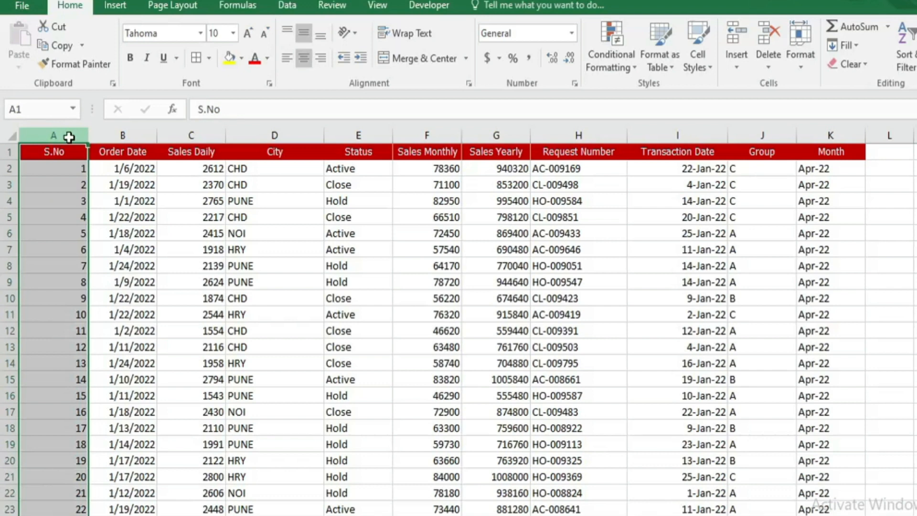
pyautogui.click(142, 136)
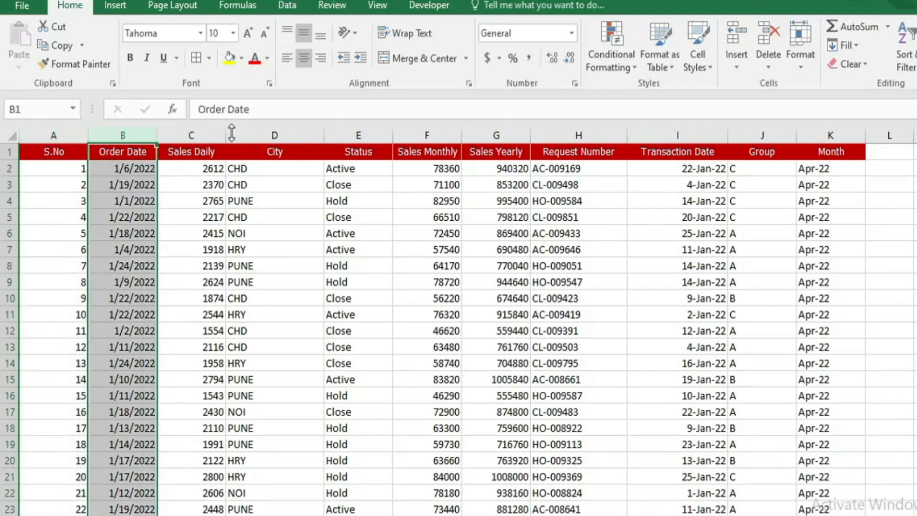
pyautogui.click(202, 135)
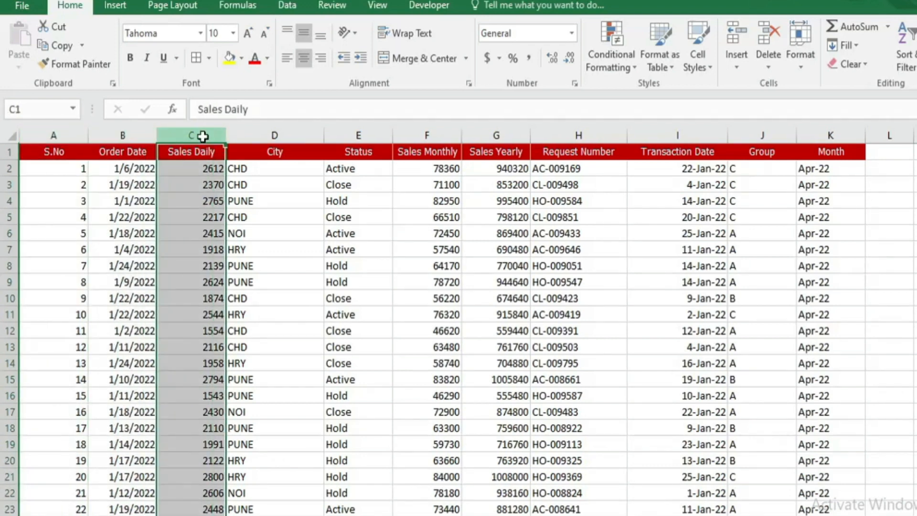
pyautogui.click(209, 183)
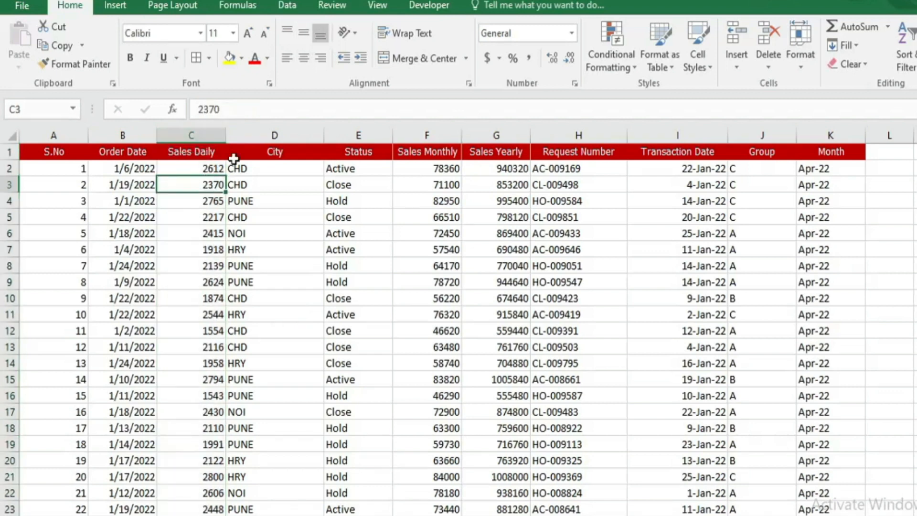
pyautogui.click(276, 135)
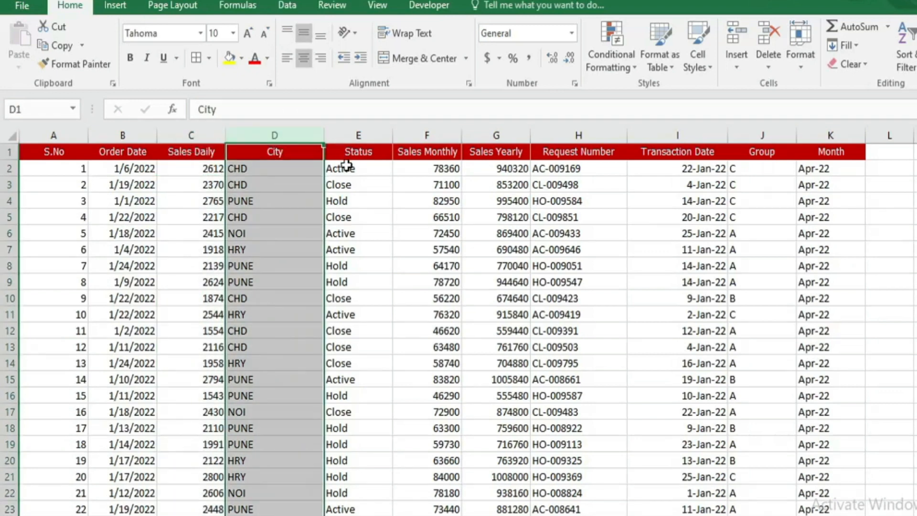
pyautogui.moveTo(347, 167); pyautogui.dragTo(338, 276)
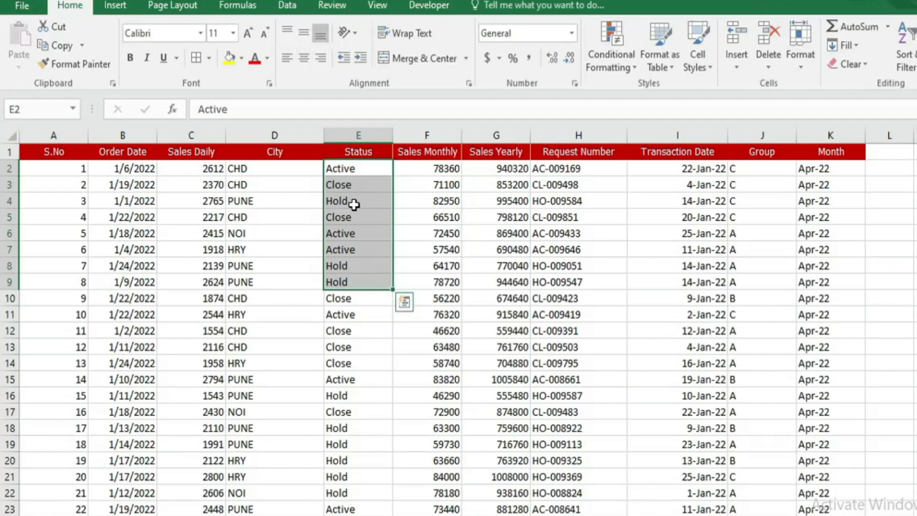
pyautogui.click(353, 204)
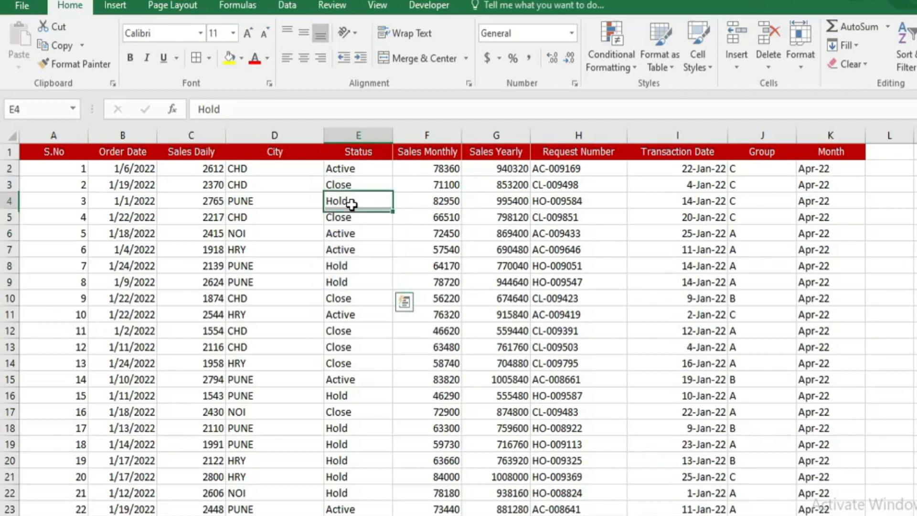
# Examine the Sales Monthly, Sales Yearly, Request Number, Transaction Date, Group and Month columns of the sales data
pyautogui.click(436, 133)
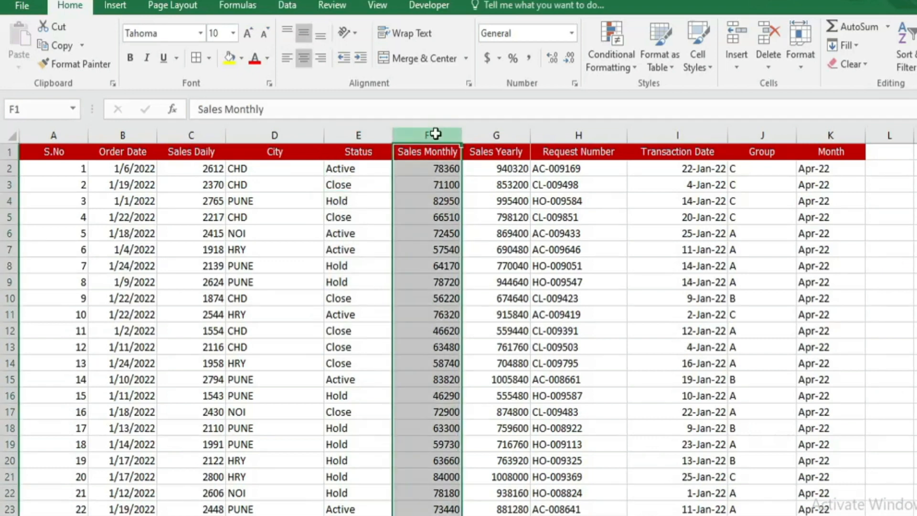
pyautogui.click(506, 138)
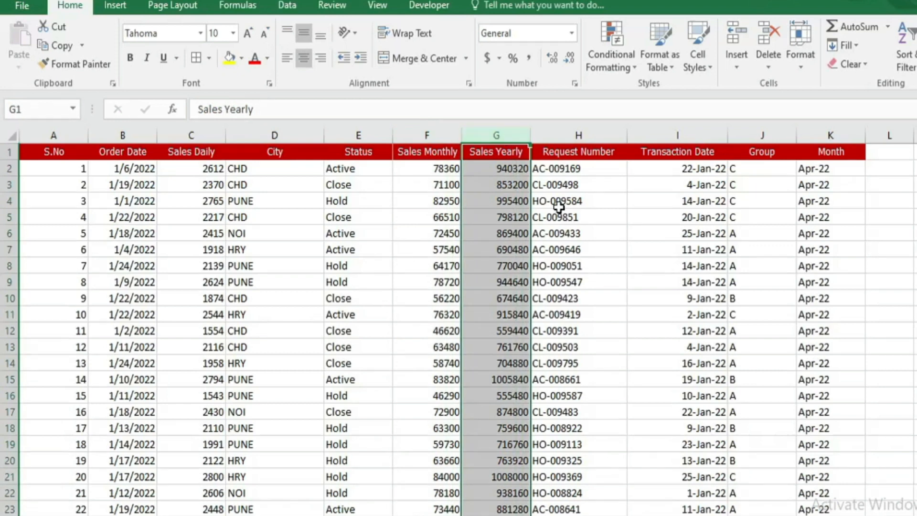
pyautogui.moveTo(557, 168); pyautogui.dragTo(560, 387)
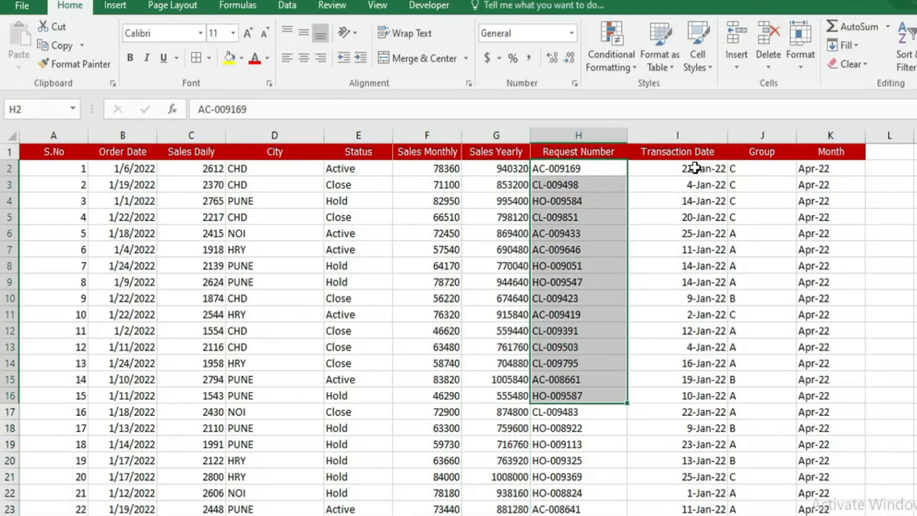
pyautogui.moveTo(694, 169); pyautogui.dragTo(687, 398)
pyautogui.moveTo(765, 163); pyautogui.dragTo(747, 348)
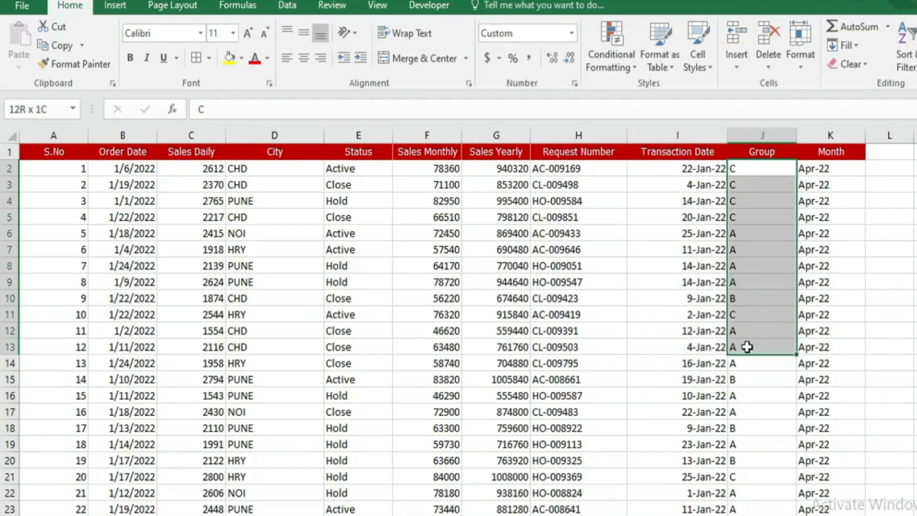
pyautogui.click(828, 168)
pyautogui.moveTo(828, 168); pyautogui.dragTo(821, 315)
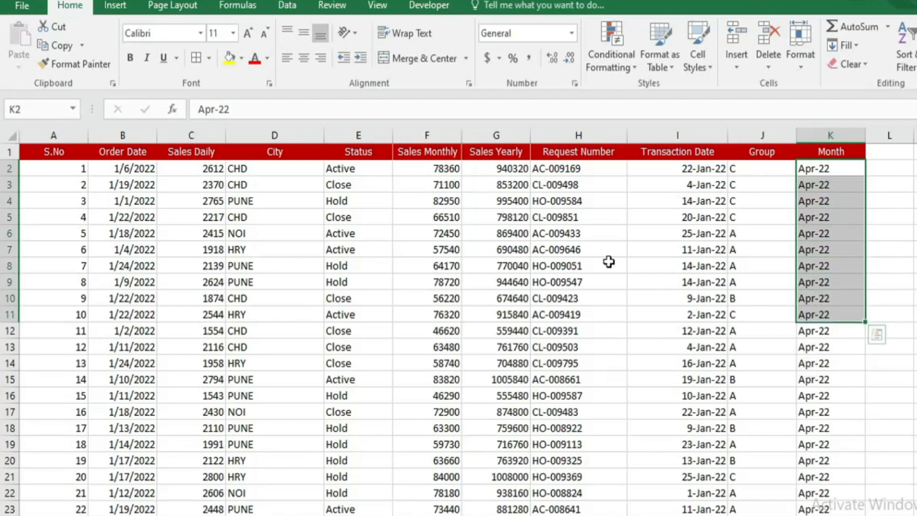
# Review which status values occur in the Status column
pyautogui.click(312, 217)
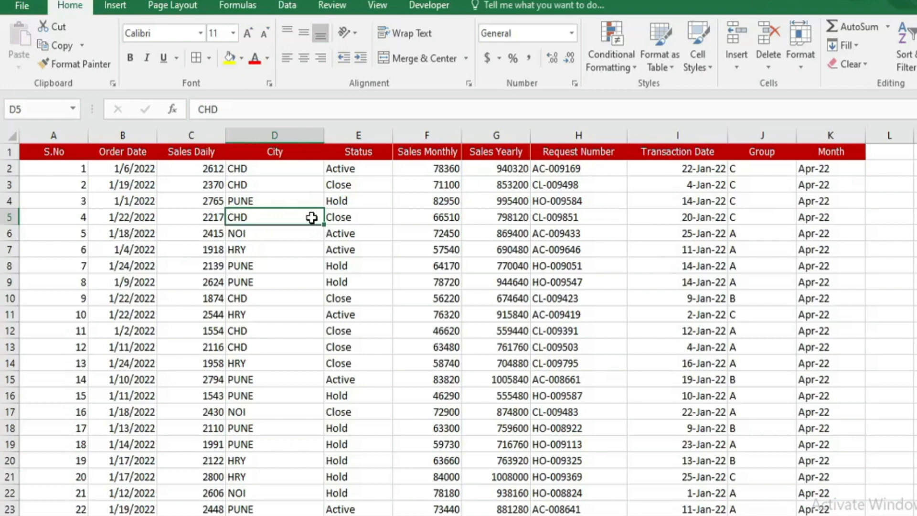
pyautogui.moveTo(358, 152); pyautogui.dragTo(335, 361)
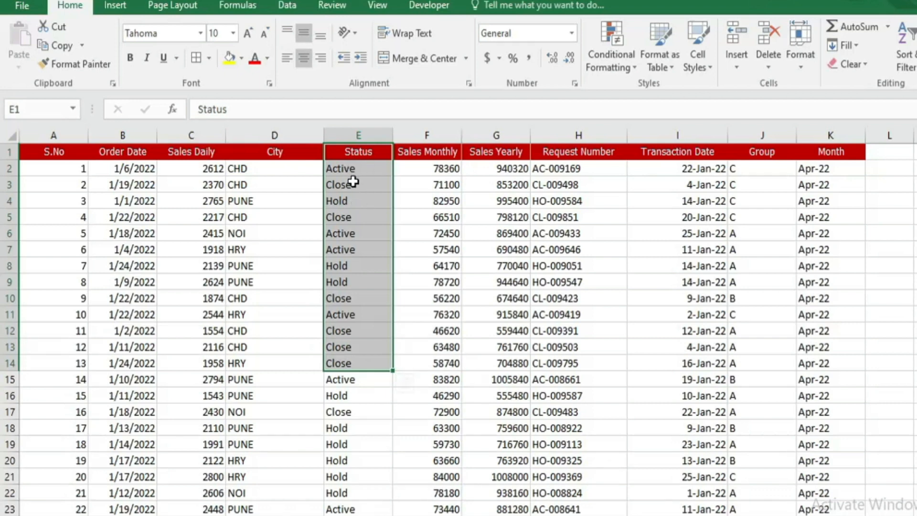
pyautogui.click(353, 182)
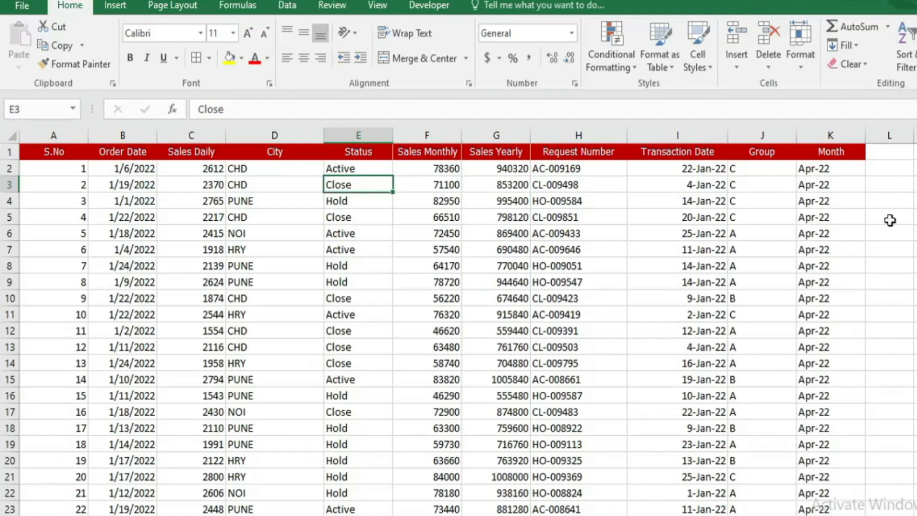
# Enter the header Status in cell M3, beside the sales data
pyautogui.press('Right')
pyautogui.press('Right')
pyautogui.press('Right')
pyautogui.press('Right')
pyautogui.press('Right')
pyautogui.press('Right')
pyautogui.press('Right')
pyautogui.press('Right')
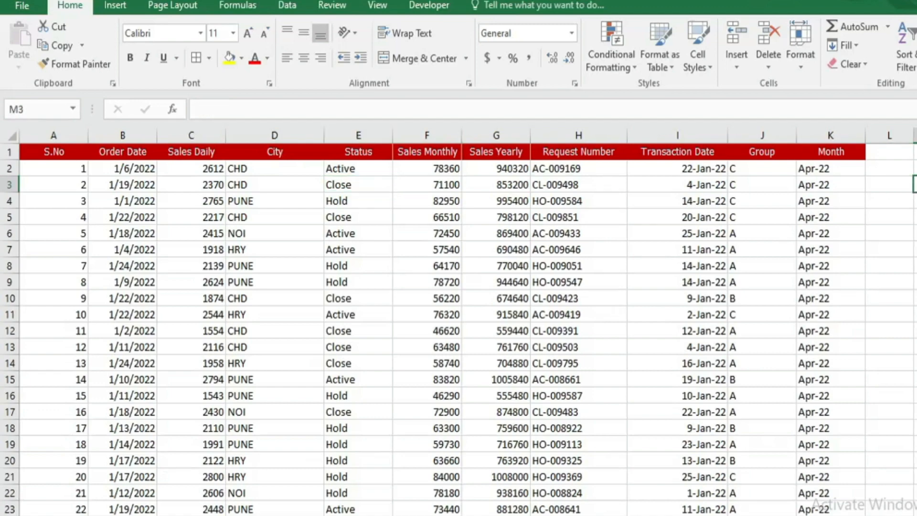
pyautogui.write('DyS')
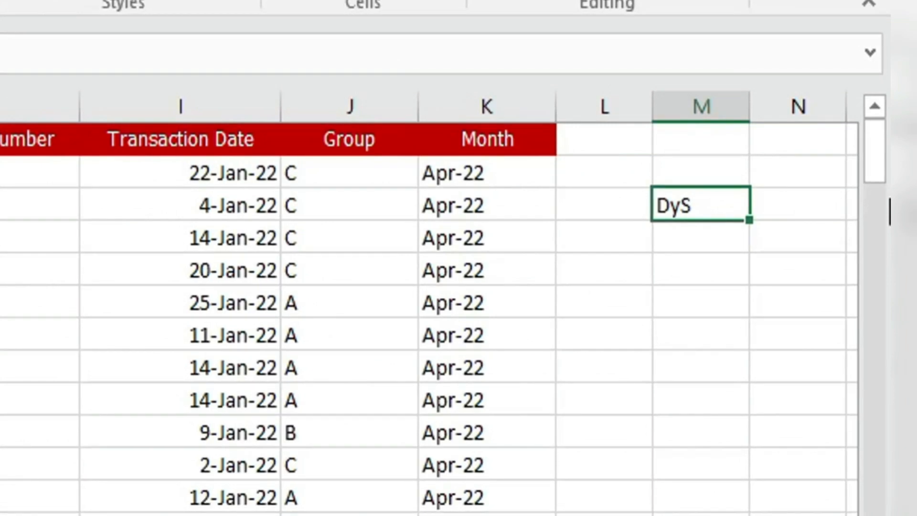
pyautogui.write('Sta')
pyautogui.press('BackSpace')
pyautogui.press('BackSpace')
pyautogui.press('BackSpace')
pyautogui.press('BackSpace')
pyautogui.press('BackSpace')
pyautogui.press('BackSpace')
pyautogui.write('Status')
pyautogui.press('Return')
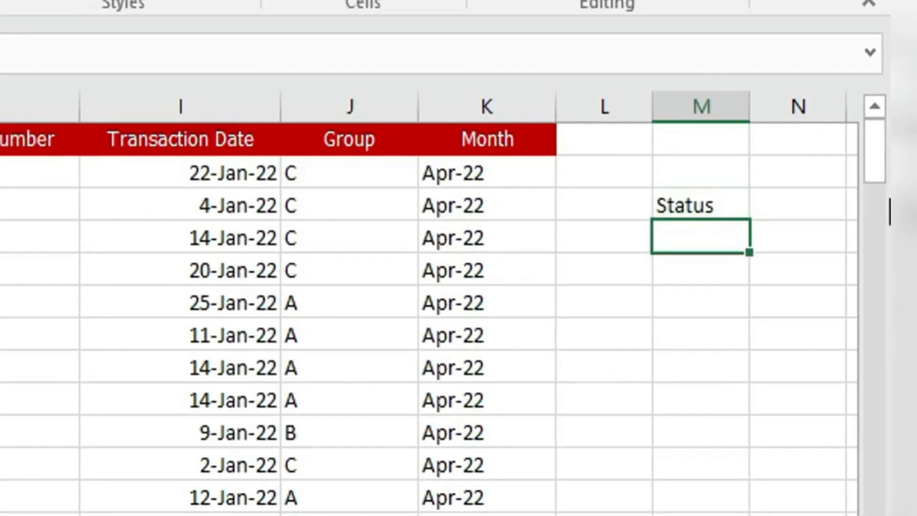
# Enter the header Count in cell N3, next to the Status header
pyautogui.press('Up')
pyautogui.press('Right')
pyautogui.write('Count')
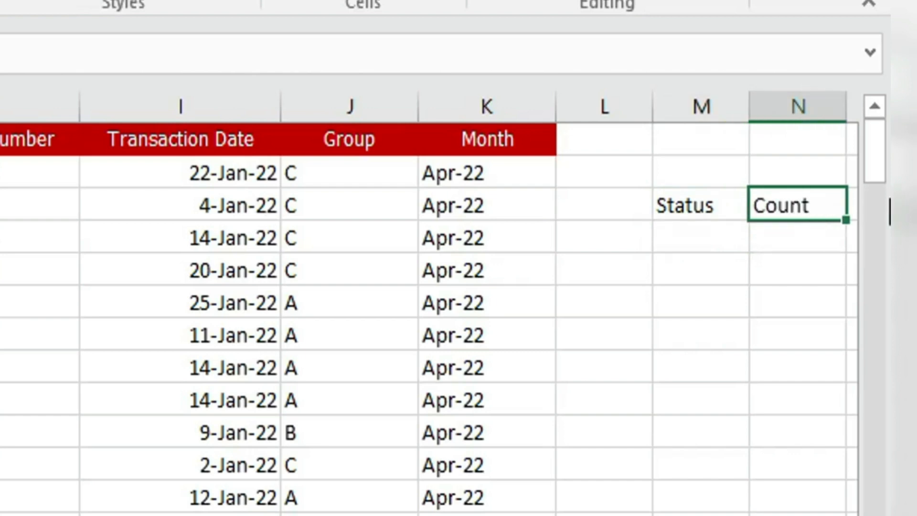
pyautogui.press('Return')
# List the statuses Active, Close and Hold in cells M4 to M6 under the Status header
pyautogui.press('Left')
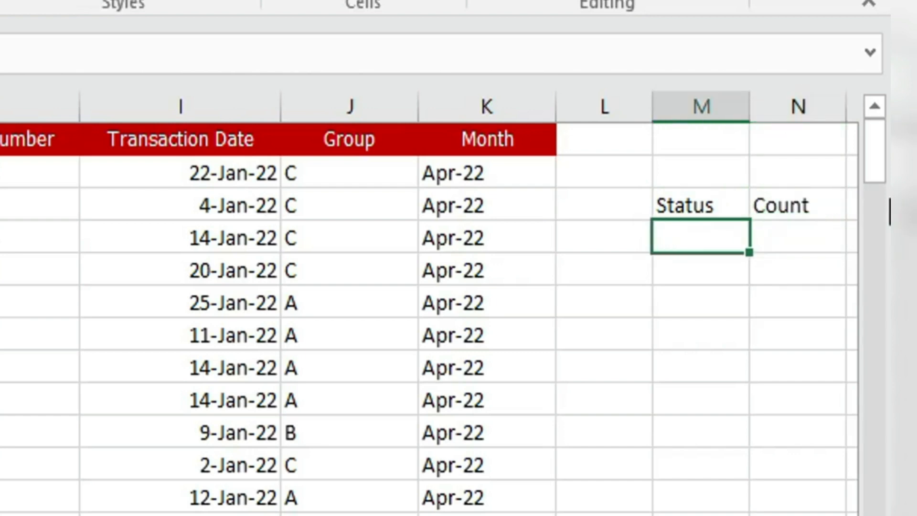
pyautogui.write('Active')
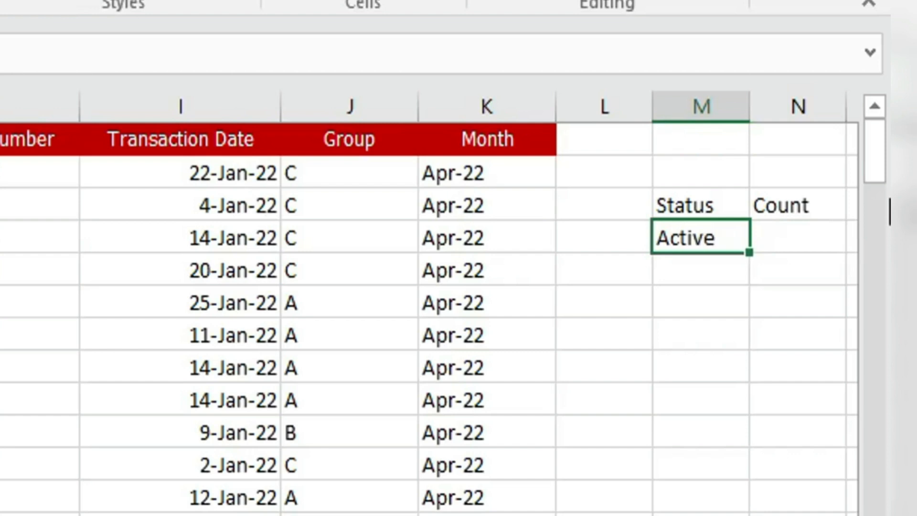
pyautogui.press('Return')
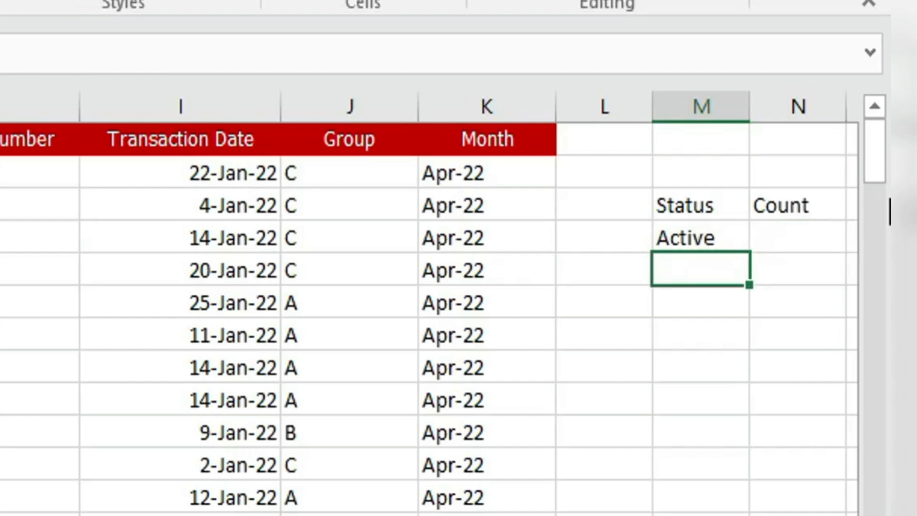
pyautogui.write('Close')
pyautogui.press('Return')
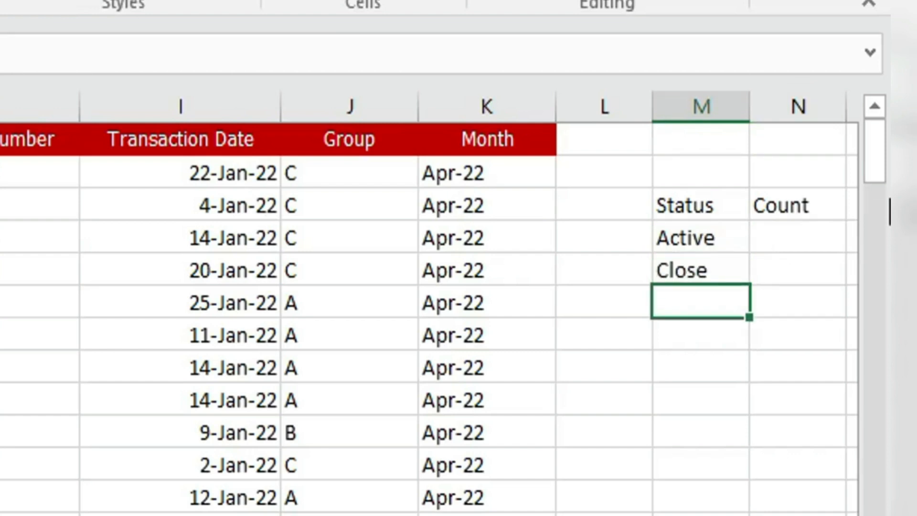
pyautogui.write('Hold')
pyautogui.press('Return')
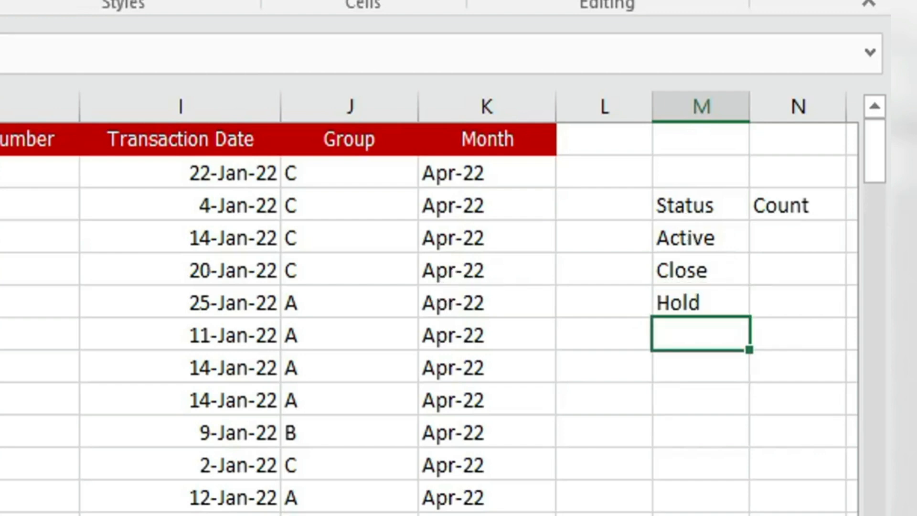
pyautogui.click(1, 239)
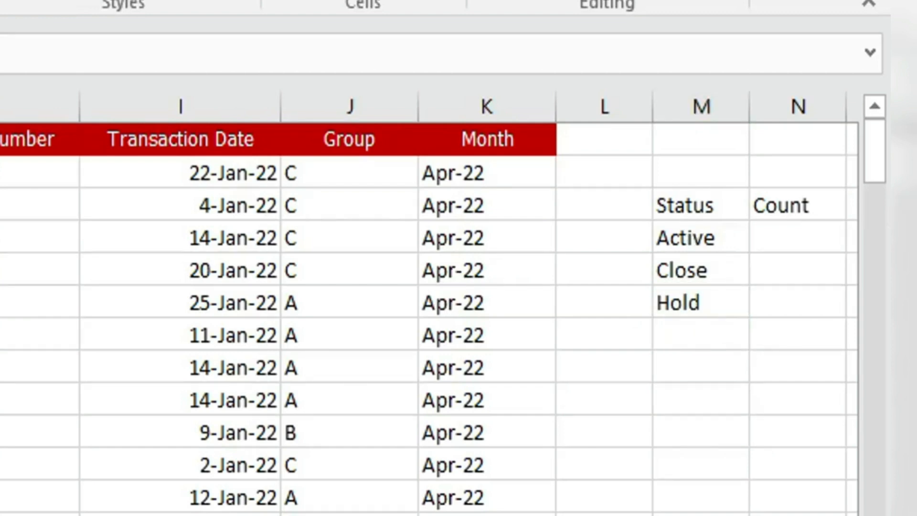
pyautogui.moveTo(712, 234); pyautogui.dragTo(707, 293)
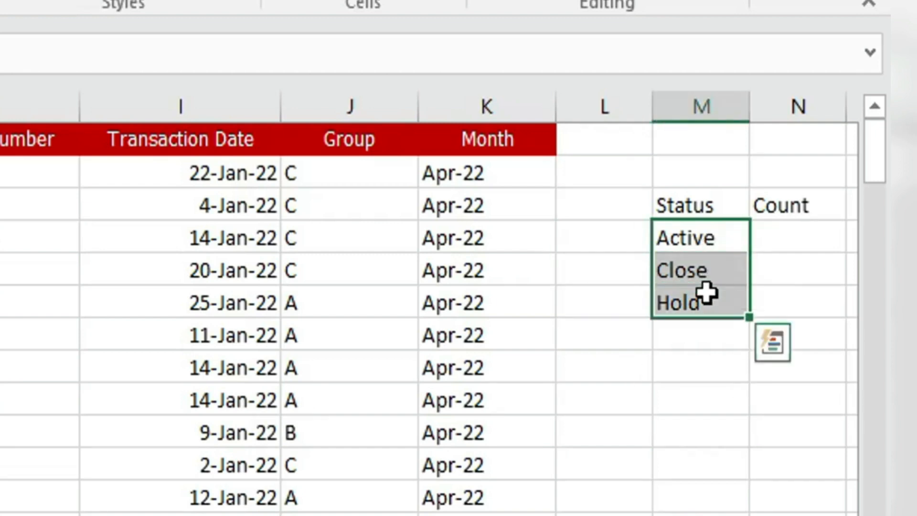
# Enter =COUNTIF(E:E,M4) in cell N4 to count the Active records in the Status column
pyautogui.click(801, 242)
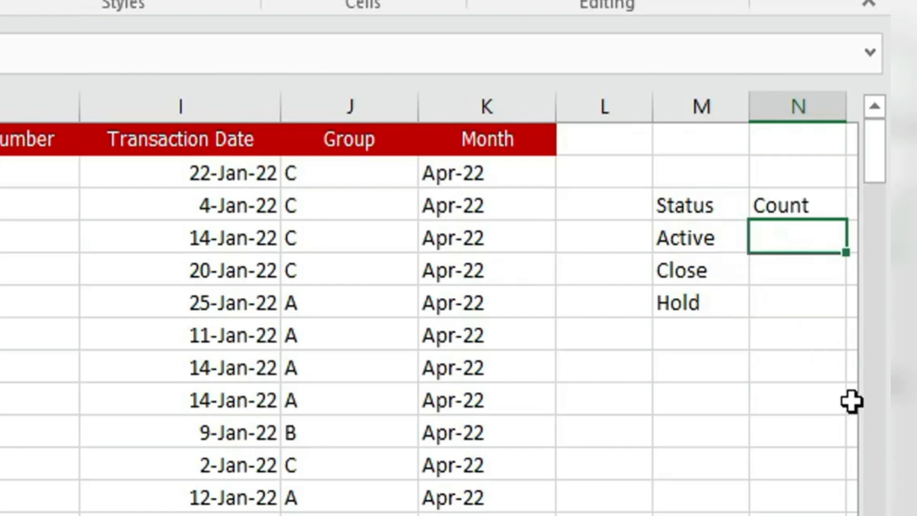
pyautogui.write('=counti')
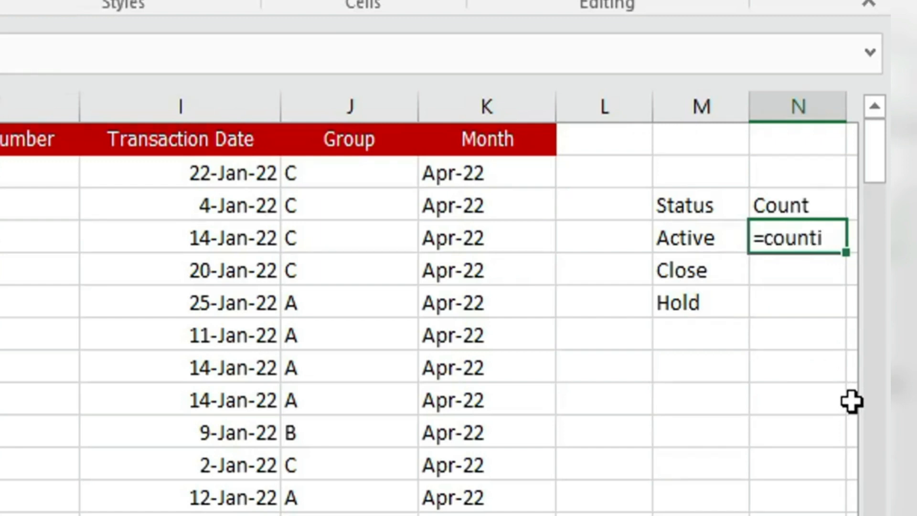
pyautogui.press('Tab')
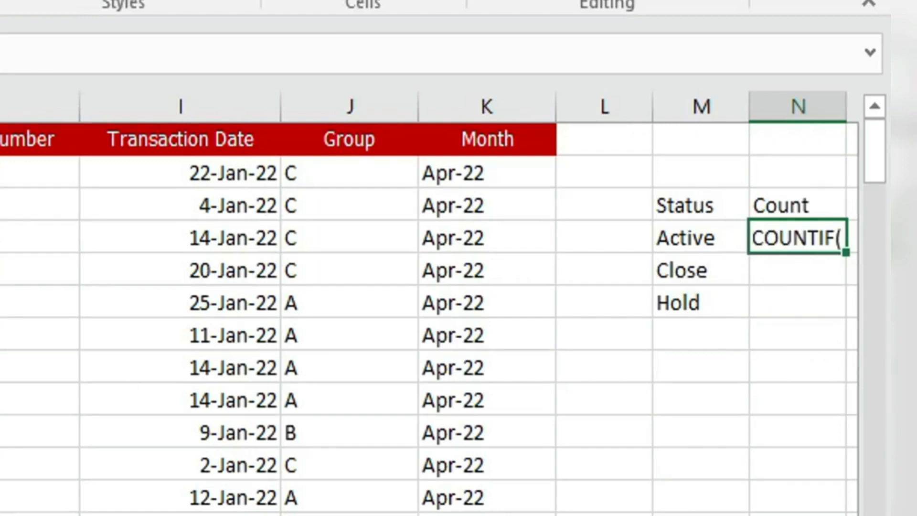
pyautogui.write('E:E,')
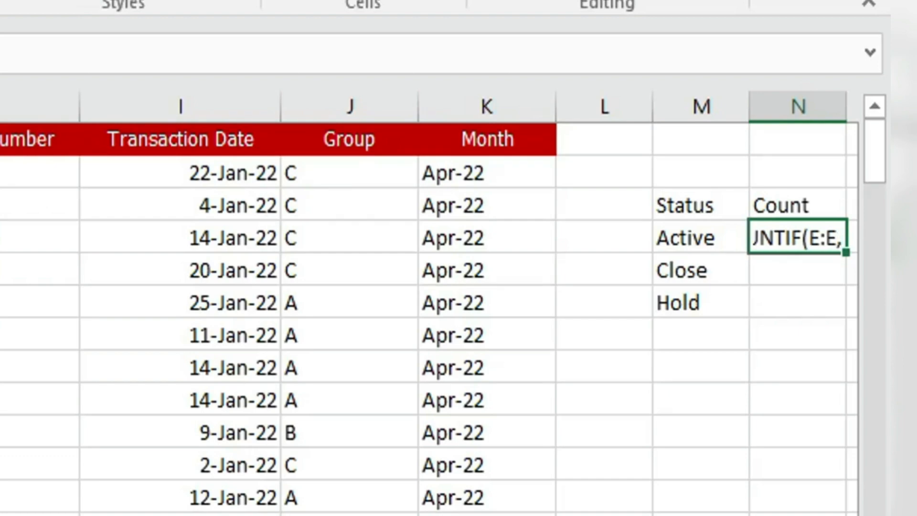
pyautogui.click(713, 246)
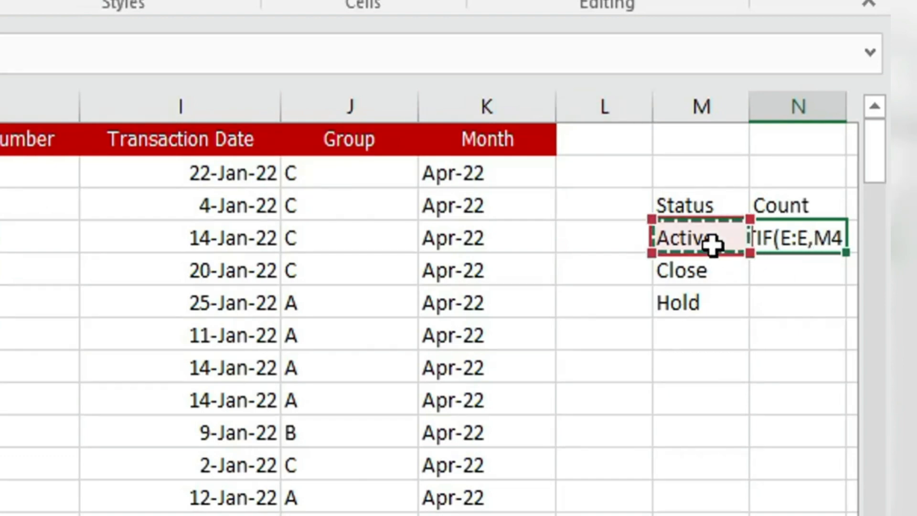
pyautogui.write(')')
pyautogui.press('Return')
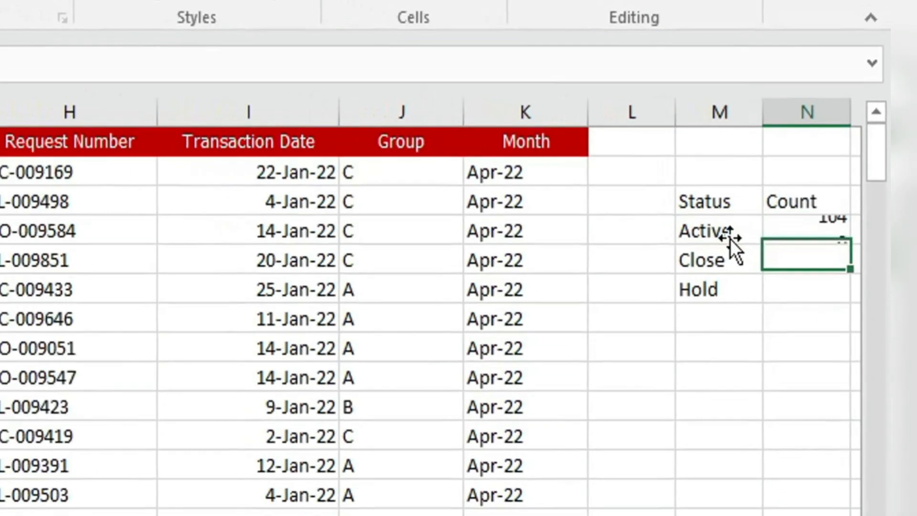
# Fill the COUNTIF formula from N4 down to N6 for the Close and Hold statuses
pyautogui.press('Up')
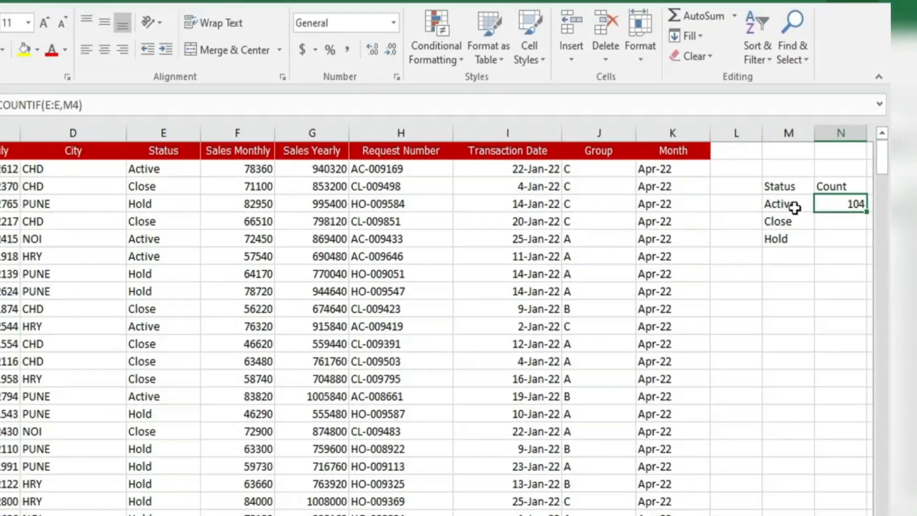
pyautogui.hotkey('shift', 'Down')
pyautogui.hotkey('shift', 'Down')
pyautogui.hotkey('ctrl', 'f')
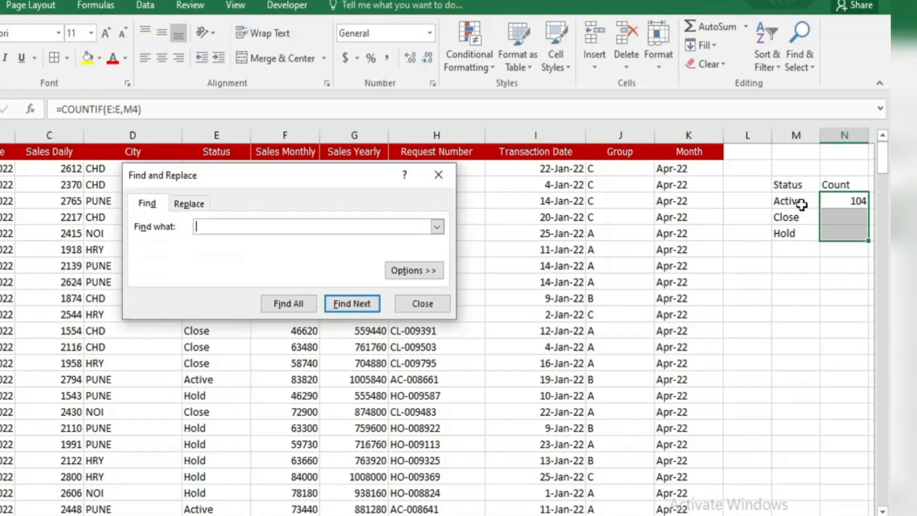
pyautogui.press('Escape')
pyautogui.hotkey('ctrl', 'd')
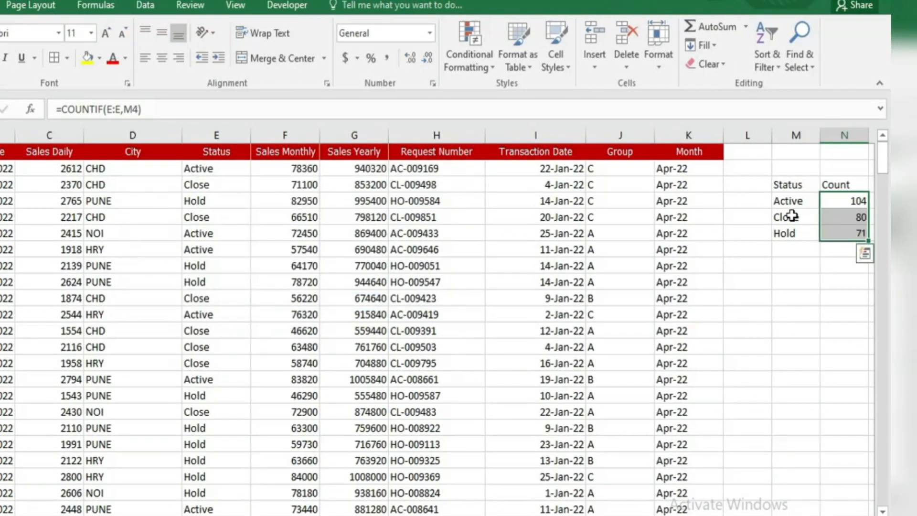
# Review the manual summary in M3:N6, checking each status against its count and formula
pyautogui.click(793, 204)
pyautogui.hotkey('shift', 'Right')
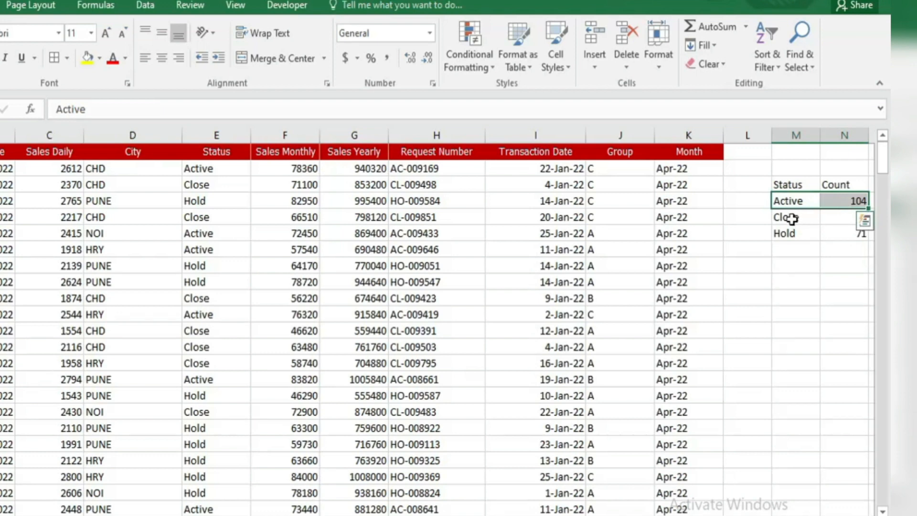
pyautogui.click(794, 218)
pyautogui.hotkey('shift', 'Right')
pyautogui.click(808, 244)
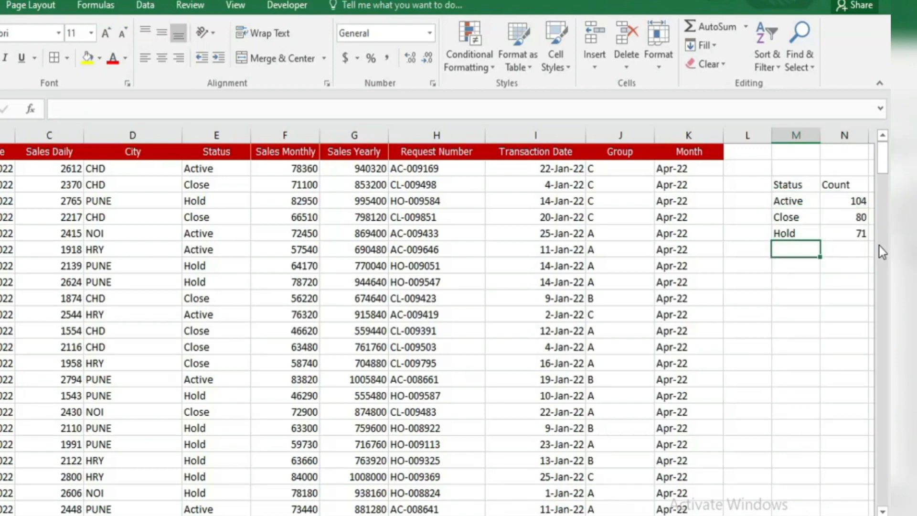
pyautogui.hscroll(1, 454, 320)
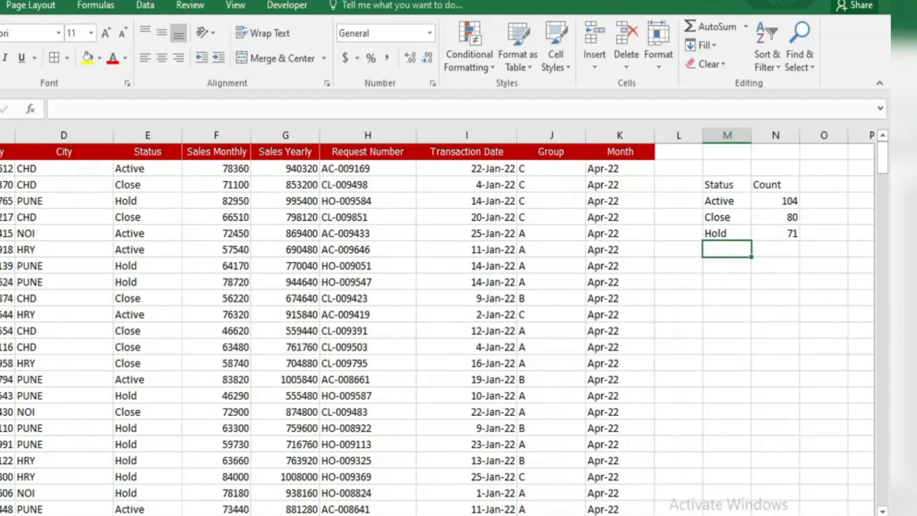
pyautogui.click(725, 185)
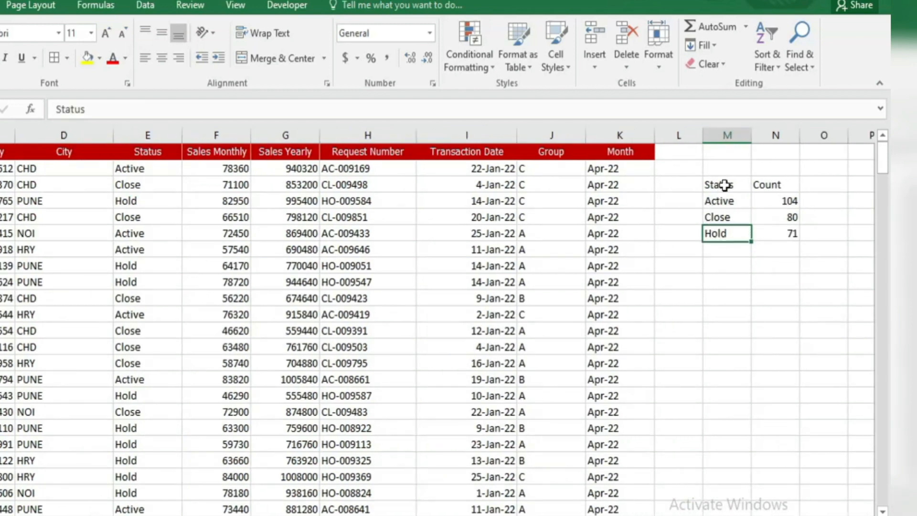
pyautogui.click(721, 201)
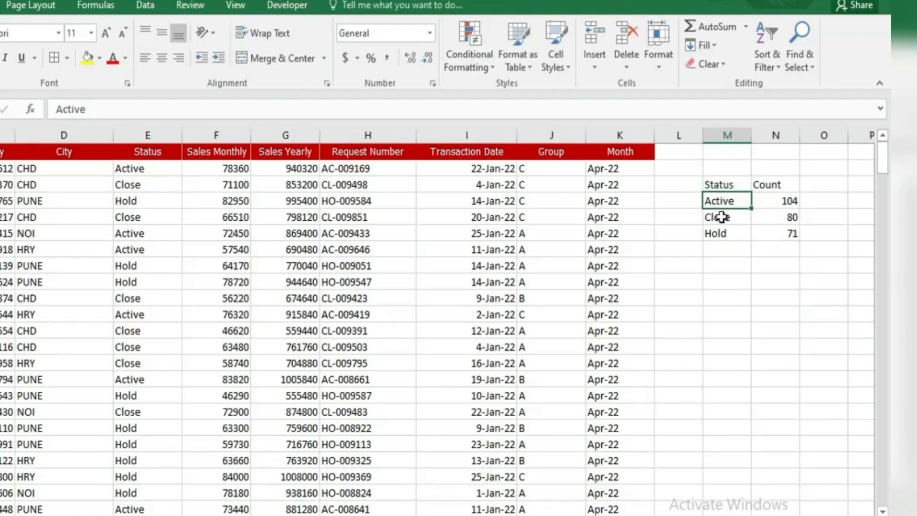
pyautogui.click(721, 217)
pyautogui.click(726, 234)
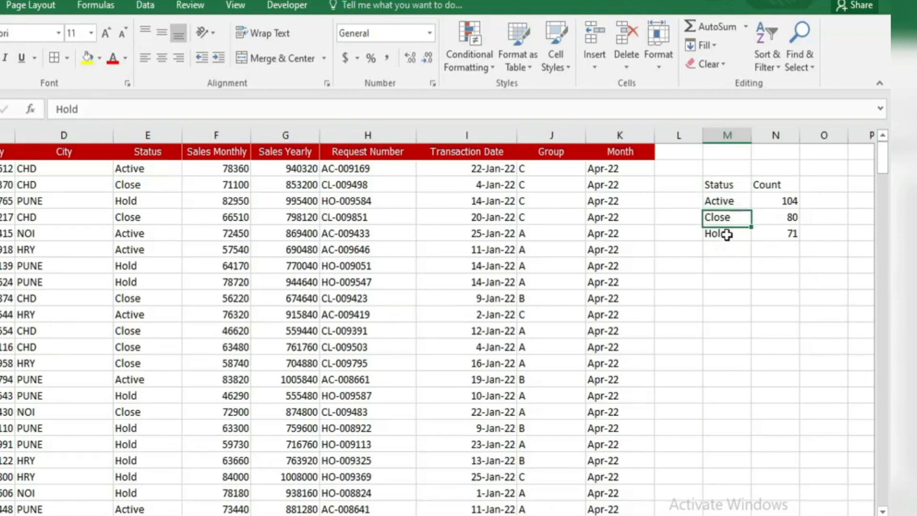
pyautogui.click(730, 199)
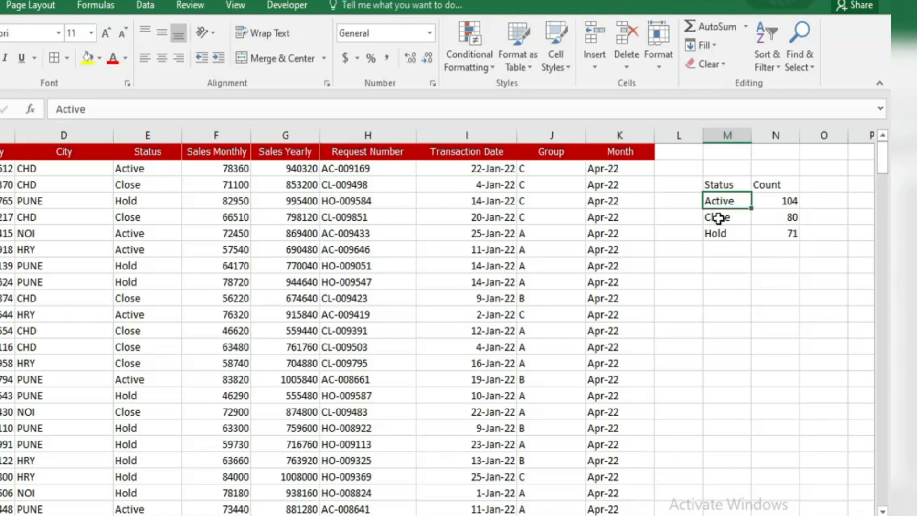
pyautogui.click(719, 218)
pyautogui.click(721, 233)
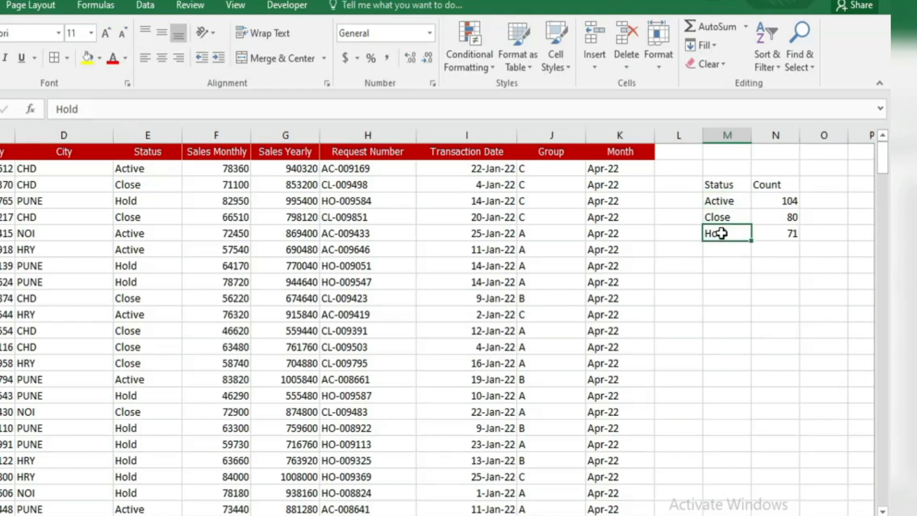
pyautogui.click(782, 201)
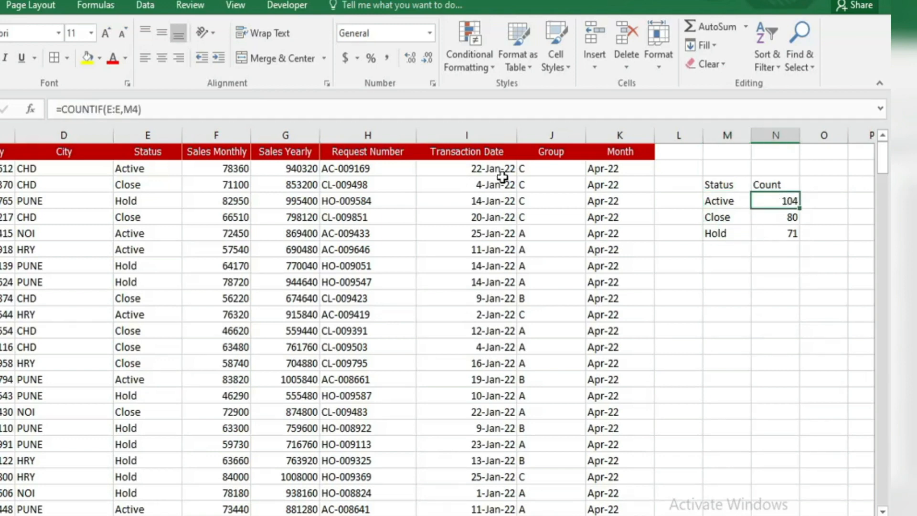
pyautogui.moveTo(721, 187); pyautogui.dragTo(758, 233)
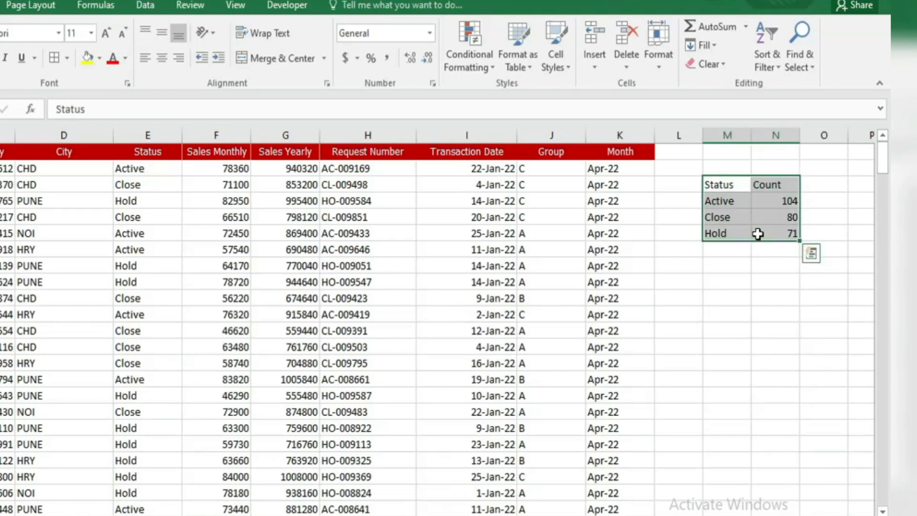
# Examine the Sales Monthly values and the column headers in row 1 of the sales data
pyautogui.hscroll(-1, 478, 287)
pyautogui.moveTo(287, 169); pyautogui.dragTo(261, 360)
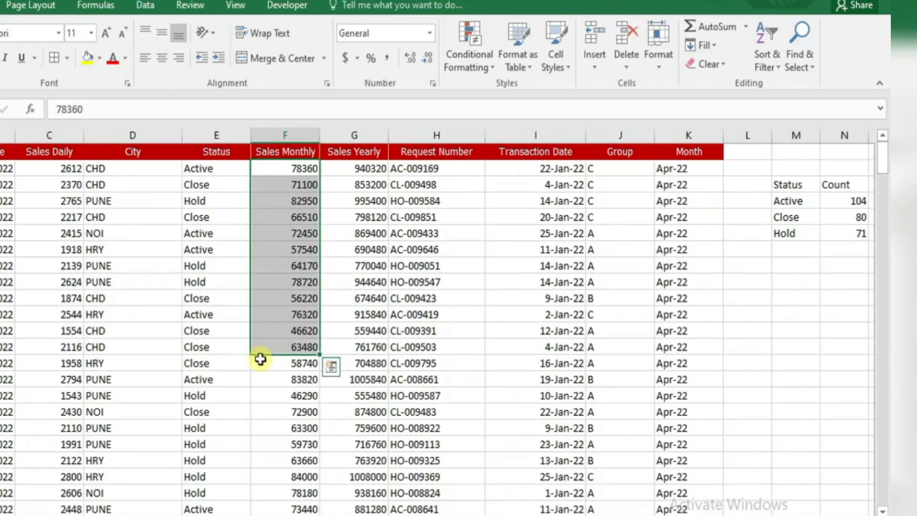
pyautogui.click(143, 347)
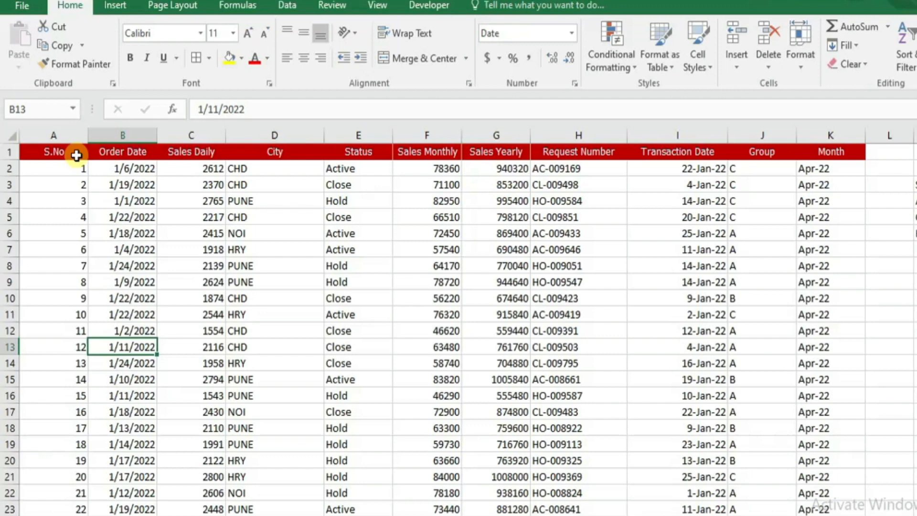
pyautogui.moveTo(83, 155); pyautogui.dragTo(92, 155)
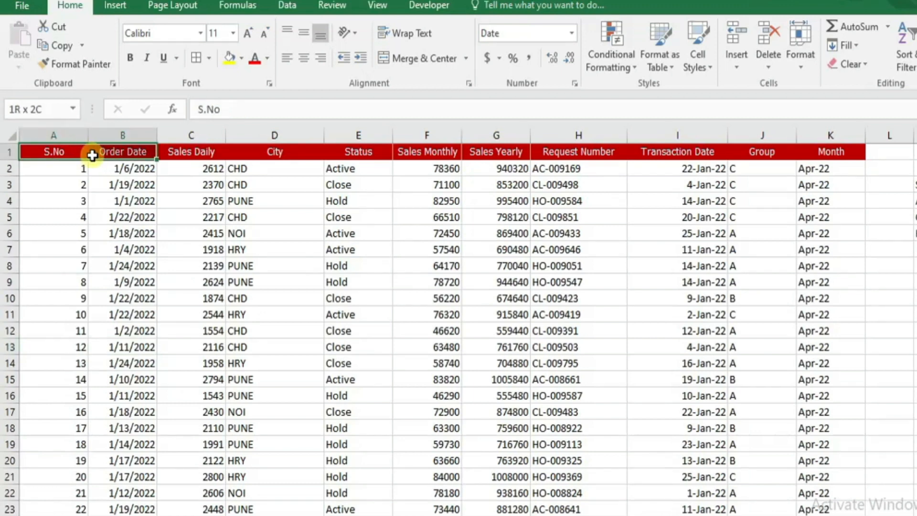
pyautogui.click(238, 180)
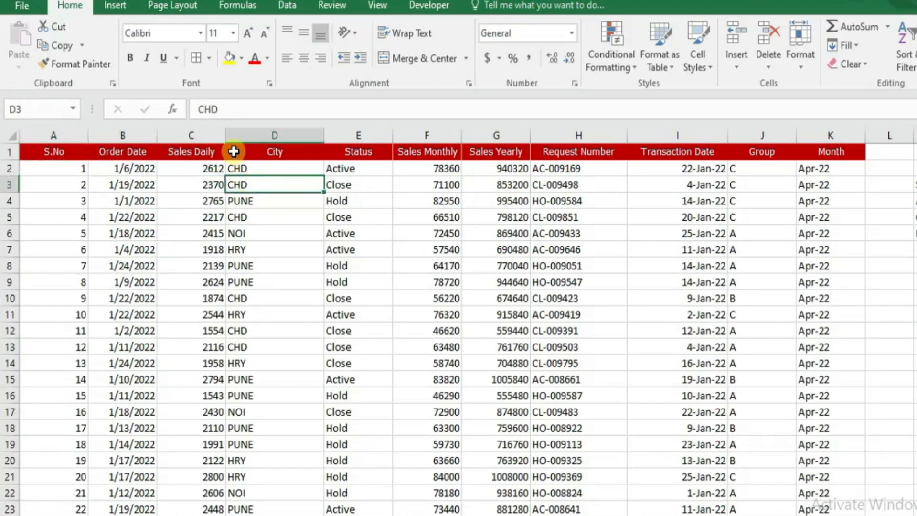
pyautogui.click(233, 151)
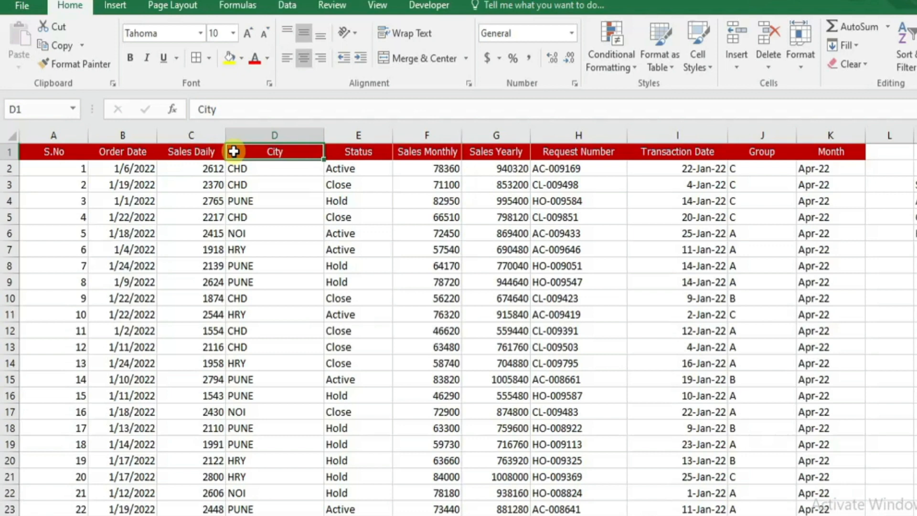
# Clear the Status header in cell E1 to demonstrate a blank header, and undo the deletion
pyautogui.click(129, 150)
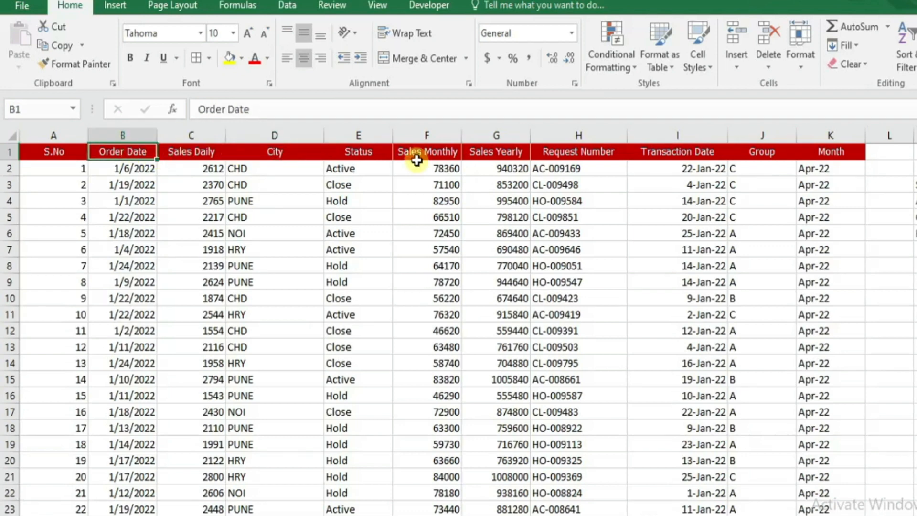
pyautogui.press('Right')
pyautogui.press('Right')
pyautogui.press('Right')
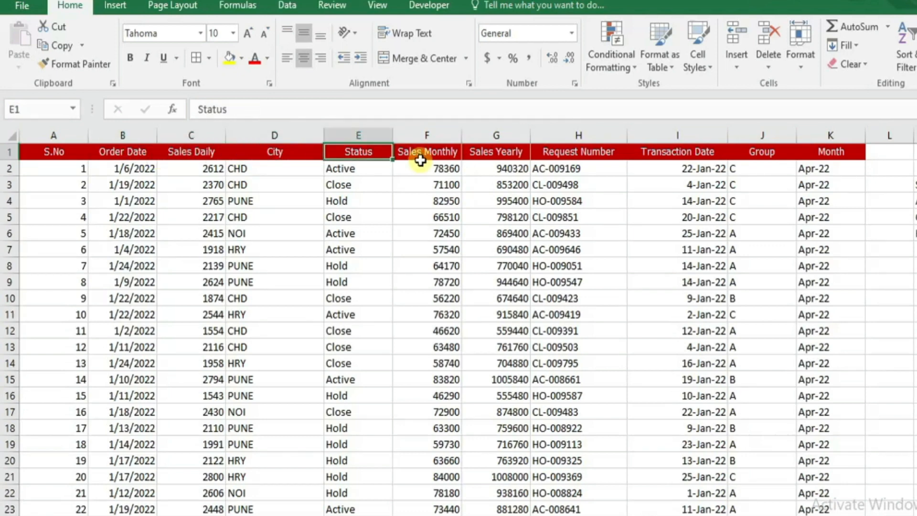
pyautogui.press('Delete')
pyautogui.hotkey('ctrl', 'z')
# Copy the Sales Daily header from C1 over the Status header in E1, and undo the paste
pyautogui.click(196, 165)
pyautogui.click(205, 149)
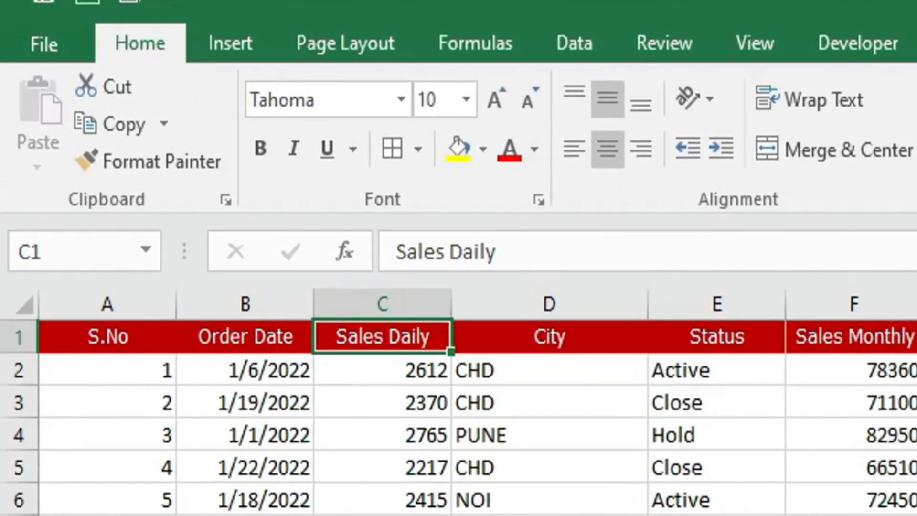
pyautogui.hotkey('ctrl', 'c')
pyautogui.press('Right')
pyautogui.press('Right')
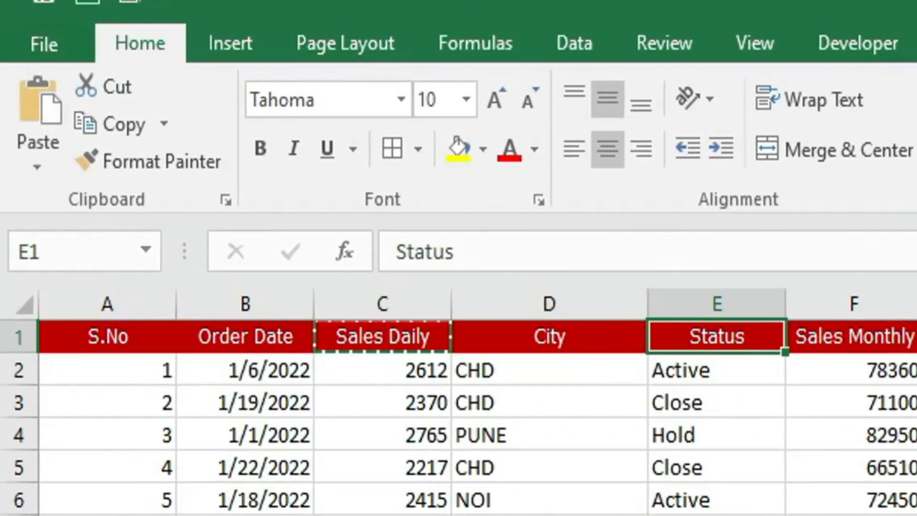
pyautogui.hotkey('ctrl', 'v')
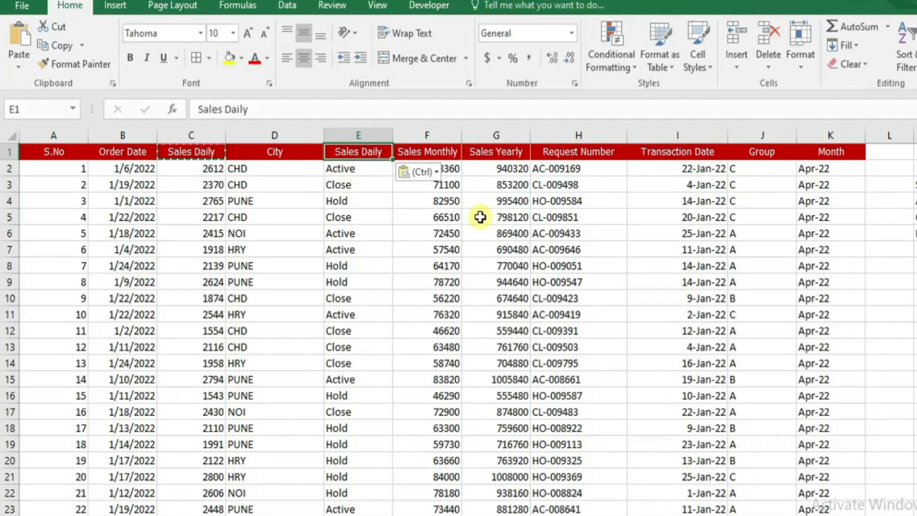
pyautogui.hotkey('ctrl', 'z')
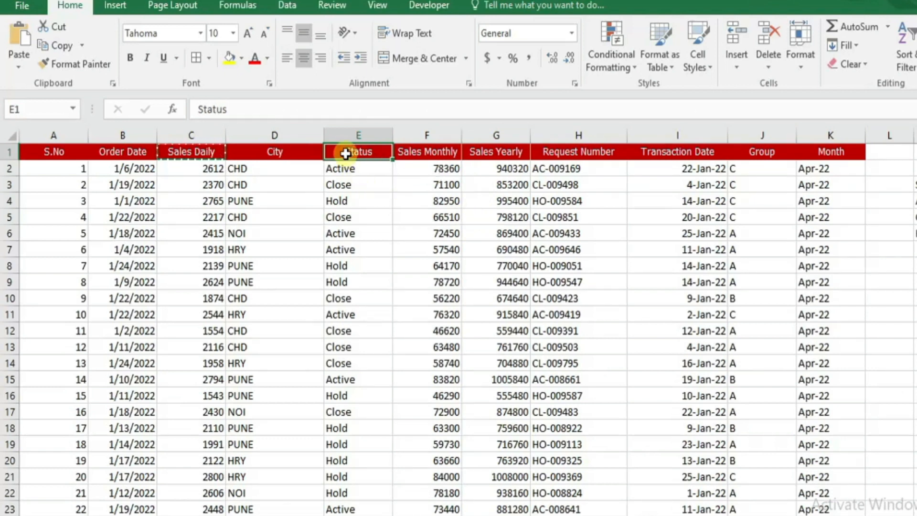
pyautogui.press('Escape')
# Review the sales data block from the S.No column through the Month column, including its header row
pyautogui.click(191, 151)
pyautogui.click(259, 197)
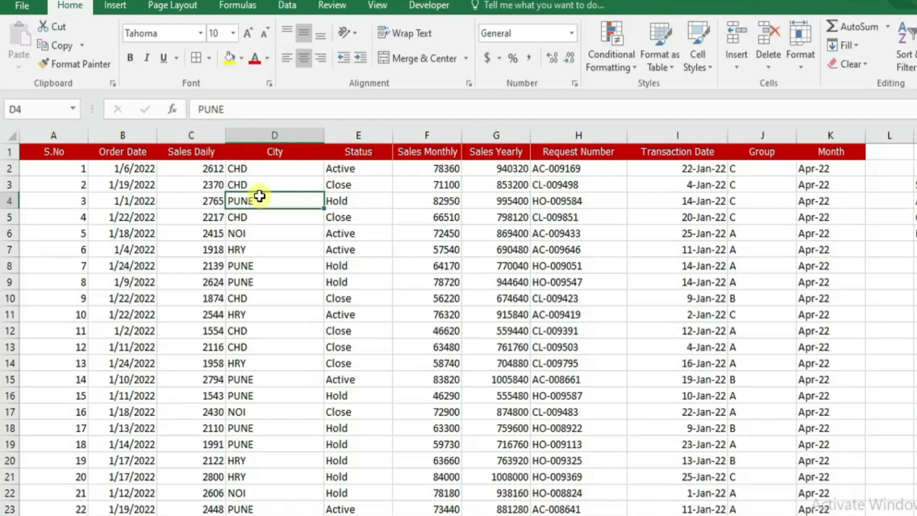
pyautogui.click(413, 254)
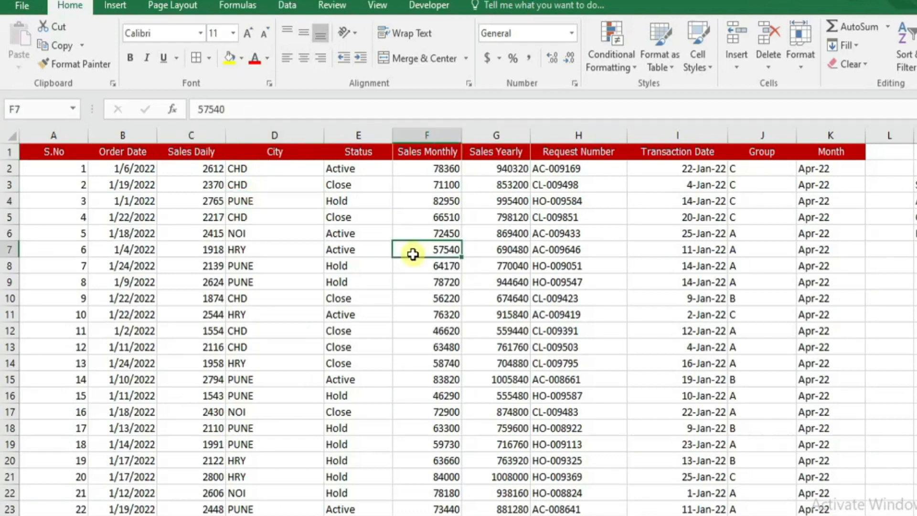
pyautogui.moveTo(79, 153); pyautogui.dragTo(802, 492)
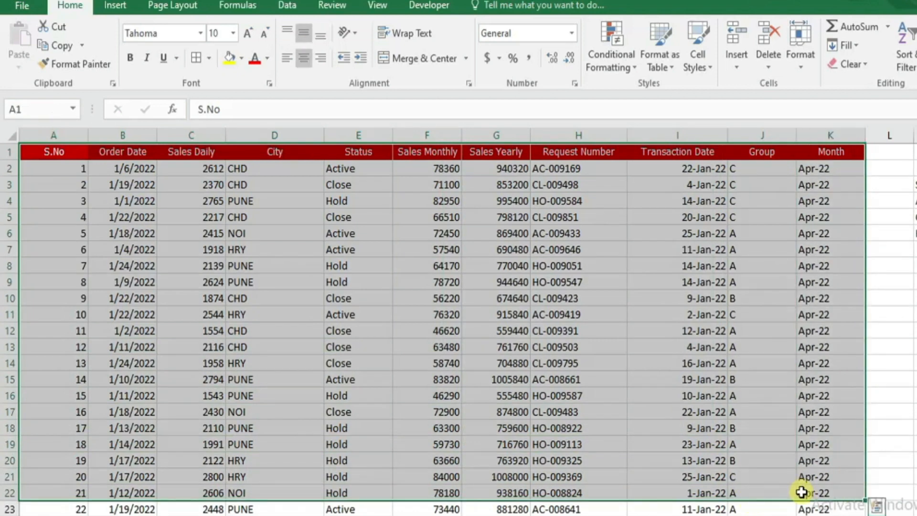
# Start a PivotTable from a Sales Yearly cell inside the data, review its source table range, and cancel
pyautogui.click(496, 346)
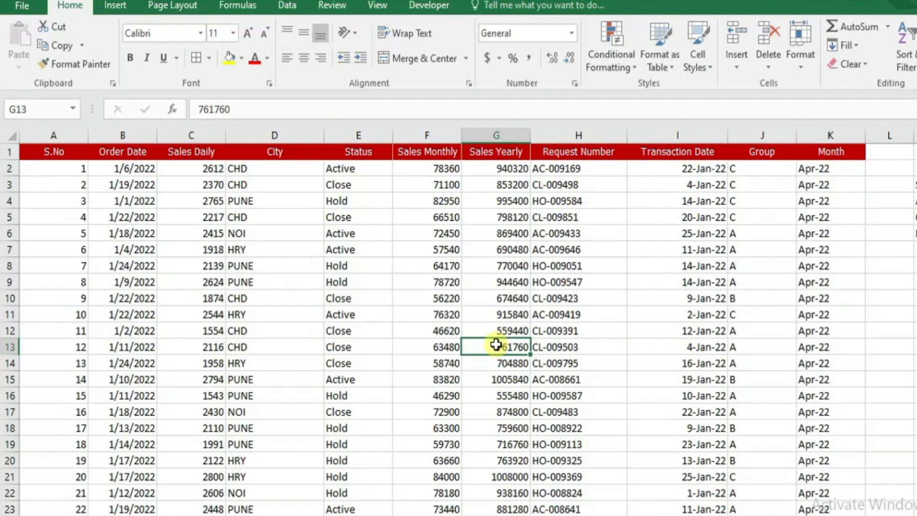
pyautogui.click(113, 7)
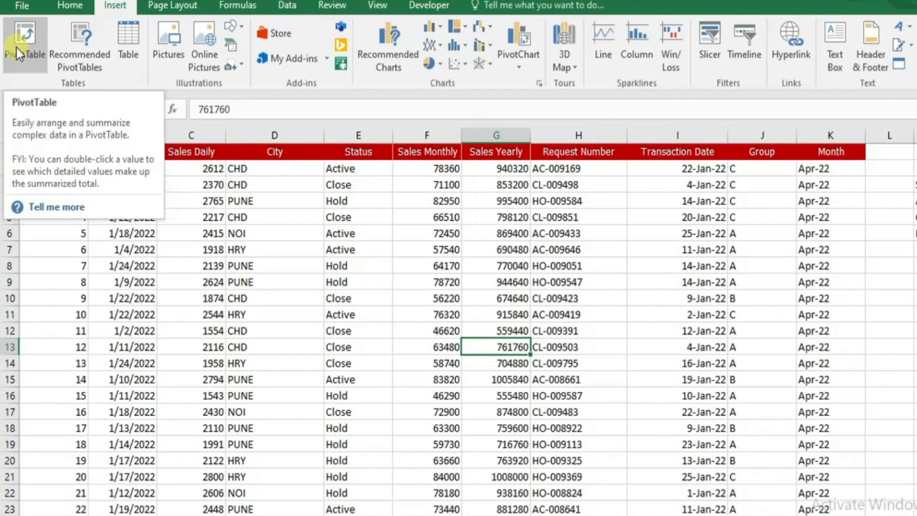
pyautogui.click(16, 48)
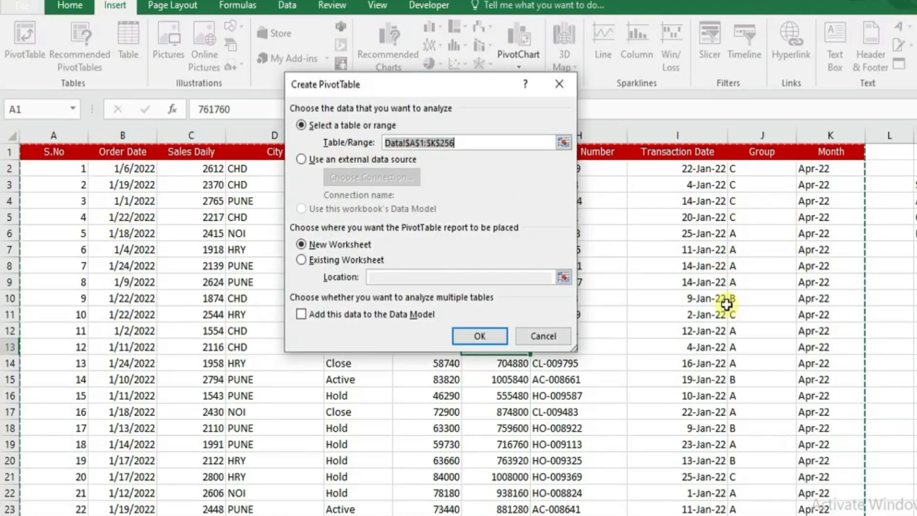
pyautogui.click(423, 143)
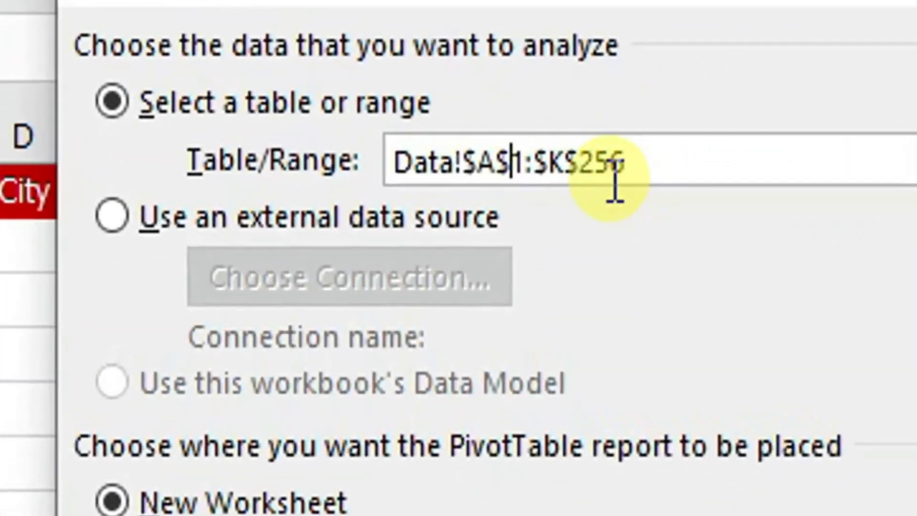
pyautogui.moveTo(454, 161); pyautogui.dragTo(390, 163)
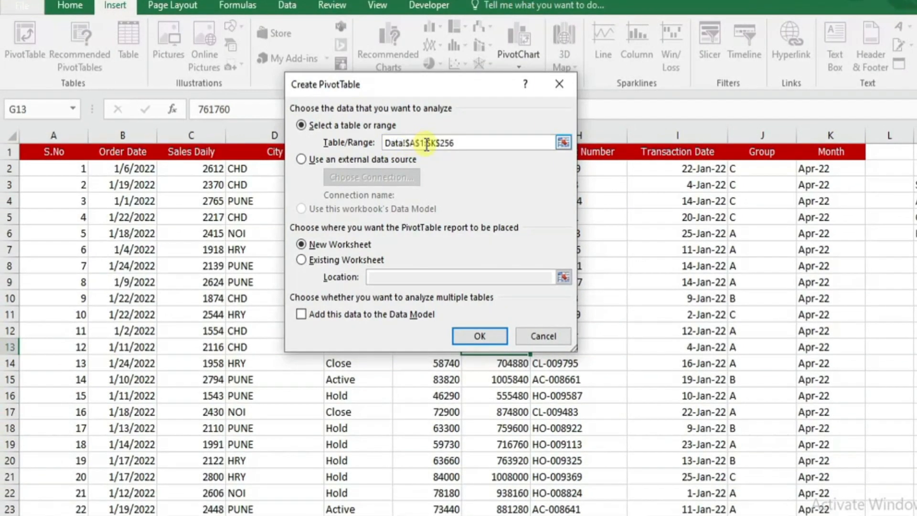
pyautogui.moveTo(408, 143); pyautogui.dragTo(431, 143)
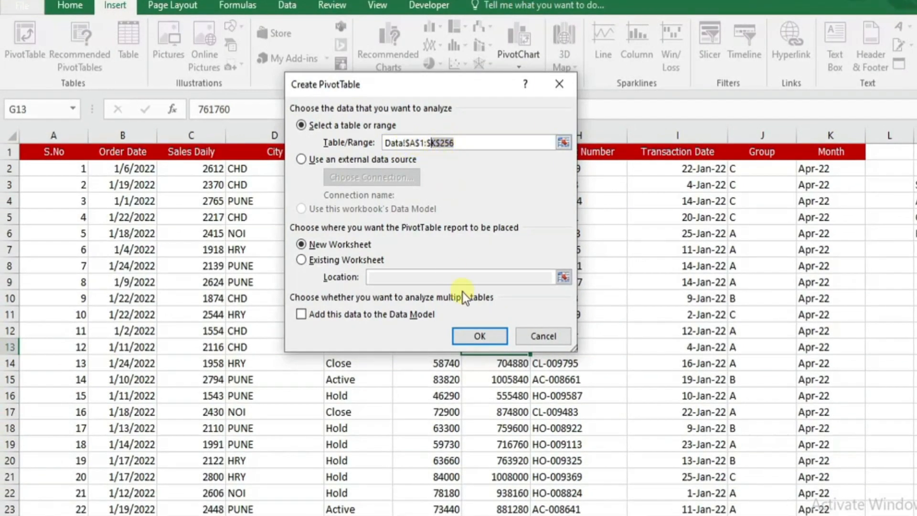
pyautogui.click(530, 344)
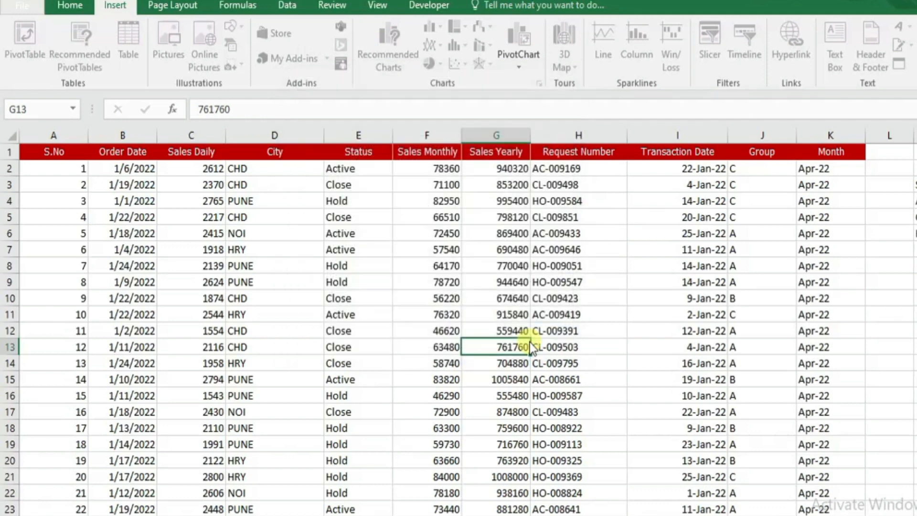
# Start a PivotTable from the empty cell N15 to check the source range and location settings, and cancel
pyautogui.click(512, 248)
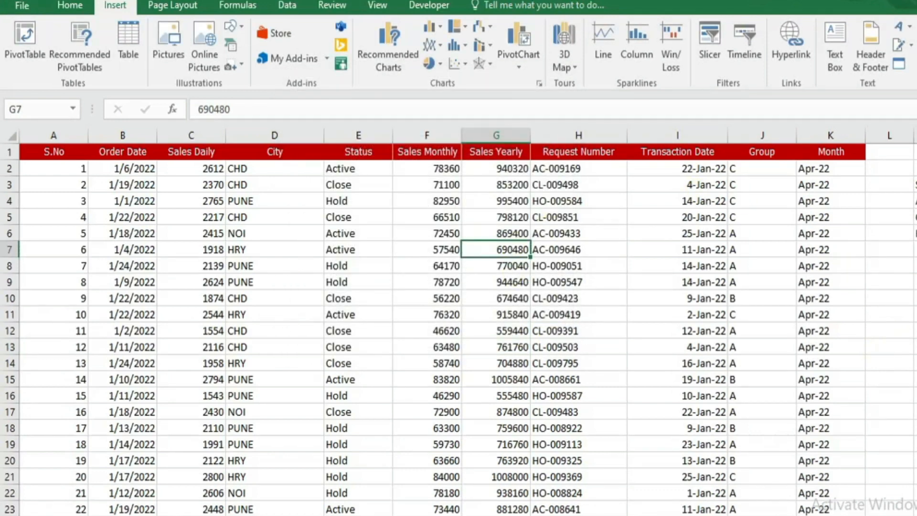
pyautogui.click(916, 380)
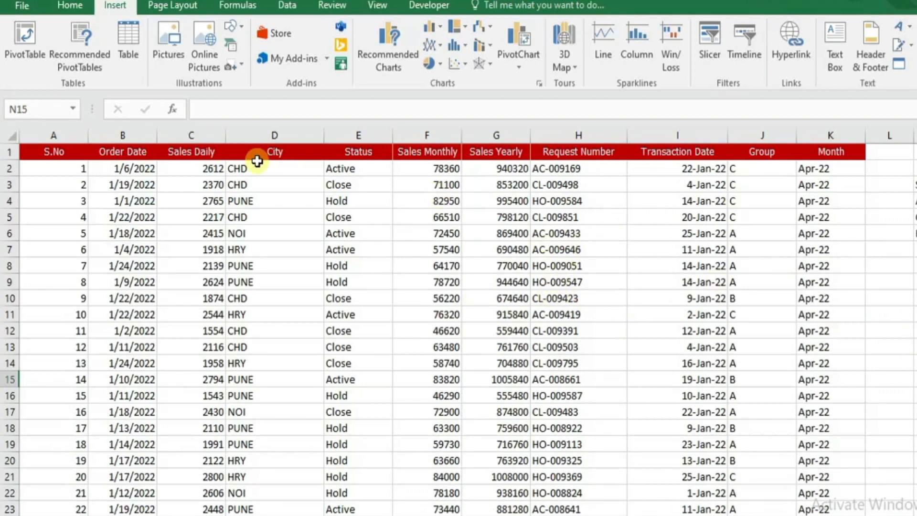
pyautogui.click(21, 33)
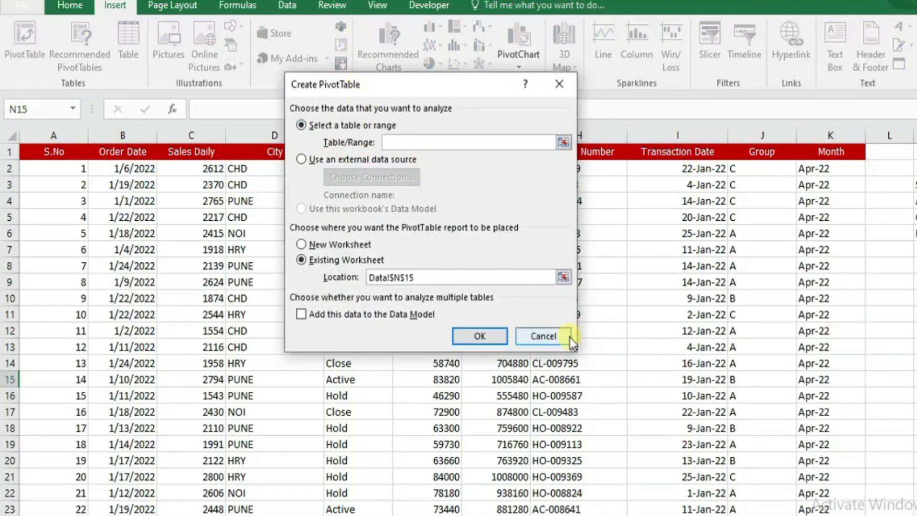
pyautogui.click(549, 337)
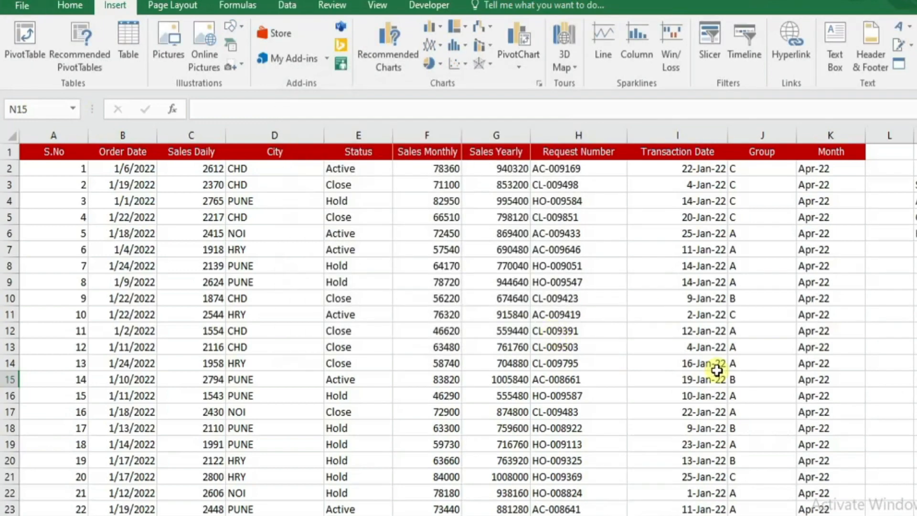
# Start a PivotTable from City cell D10 to check the automatically picked source range, and cancel
pyautogui.click(323, 294)
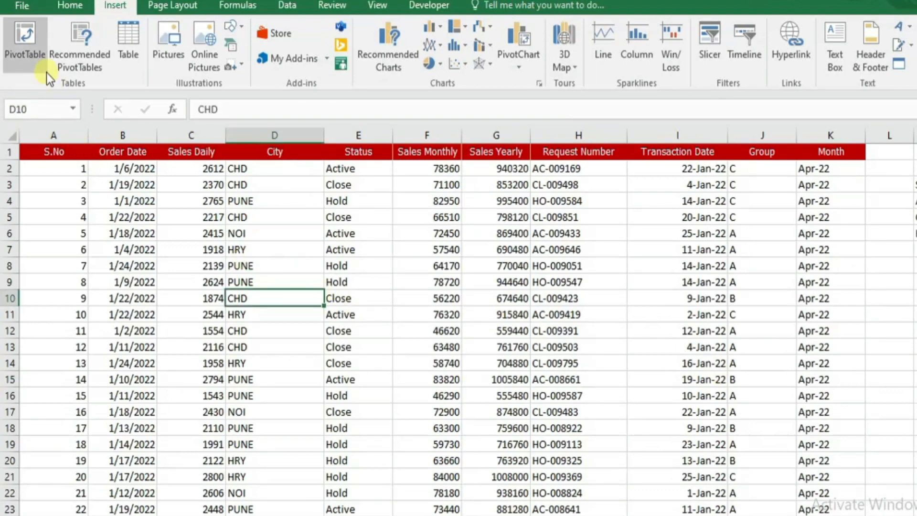
pyautogui.click(35, 59)
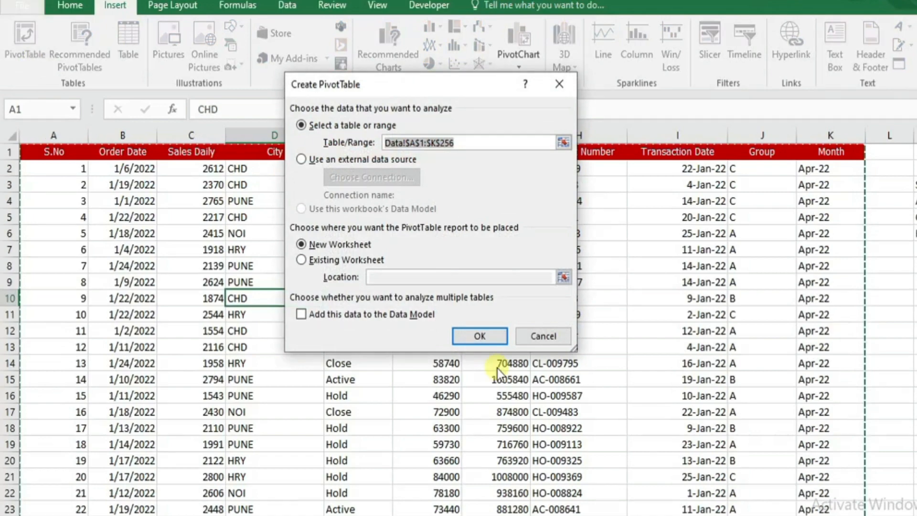
pyautogui.click(544, 336)
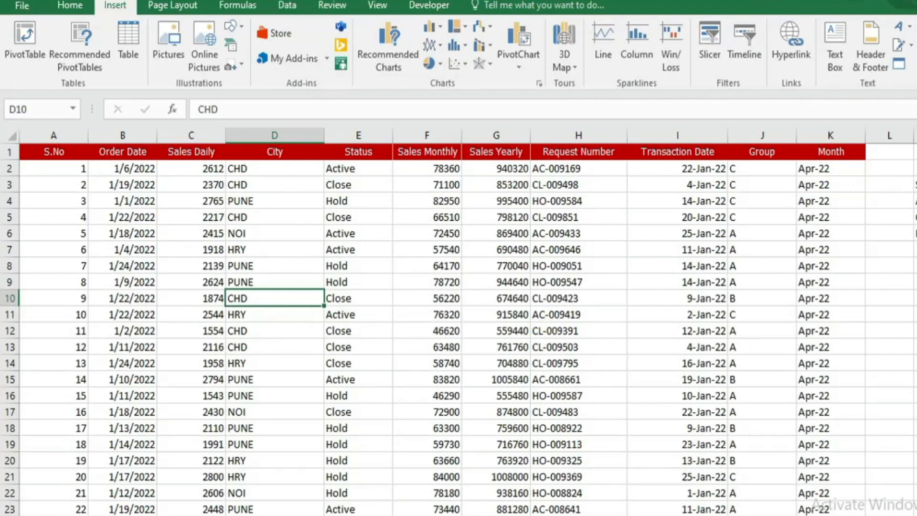
# On the blank worksheet, apply Thick Outside Borders to the range E4:J14
pyautogui.click(184, 515)
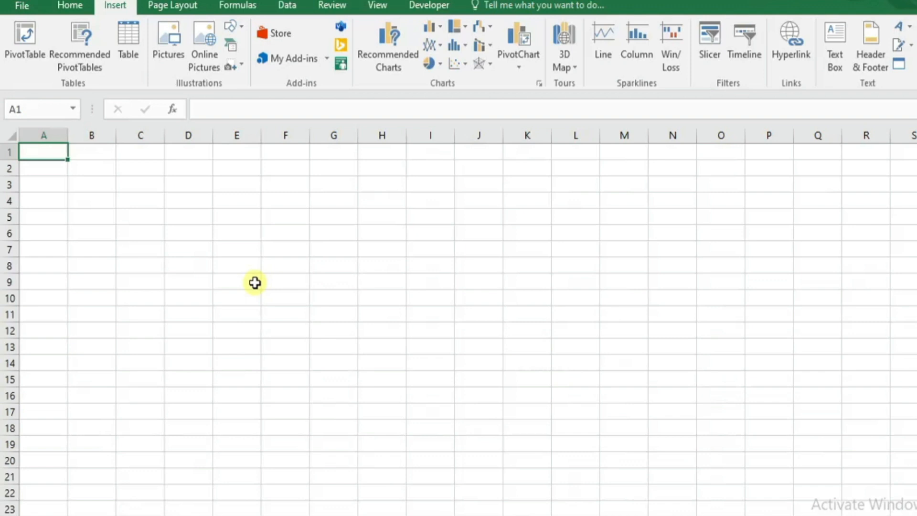
pyautogui.moveTo(242, 201); pyautogui.dragTo(463, 359)
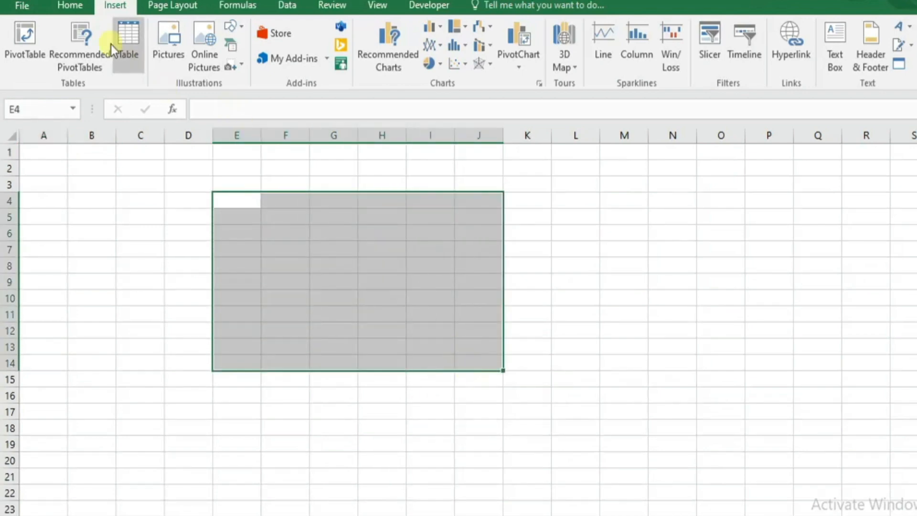
pyautogui.click(71, 6)
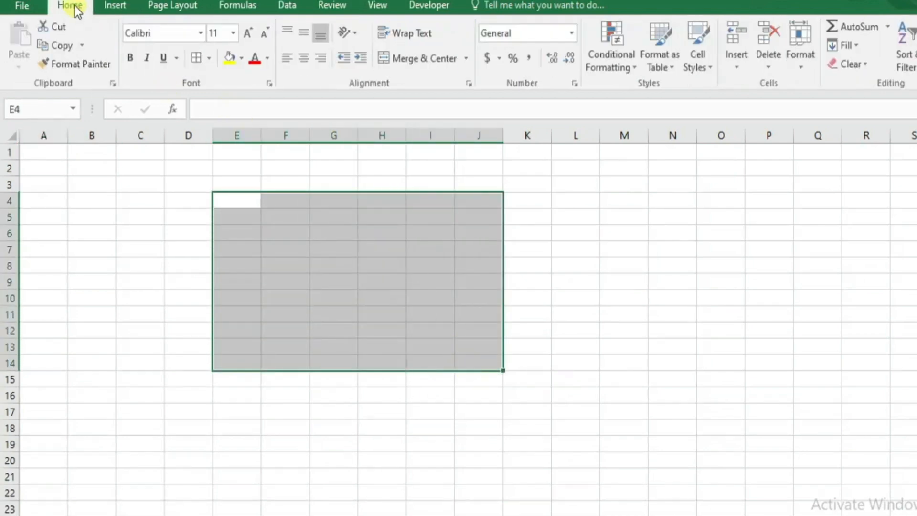
pyautogui.click(209, 58)
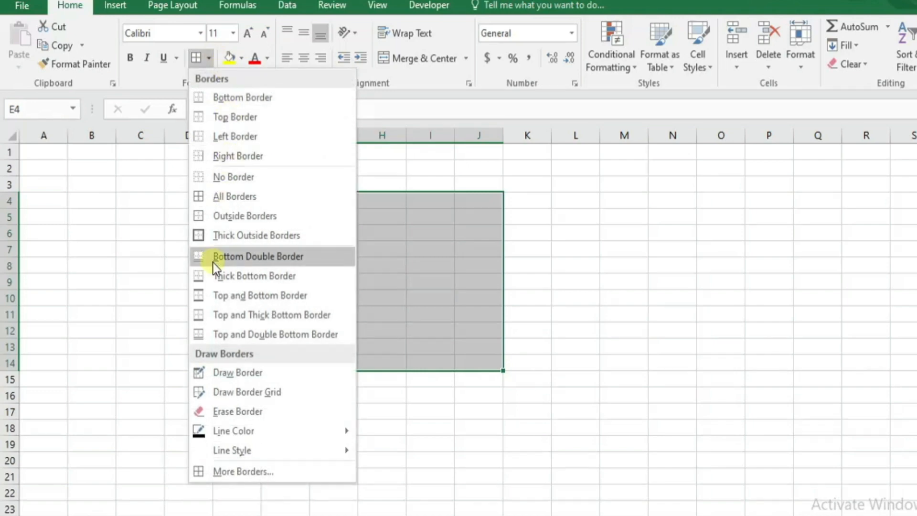
pyautogui.click(232, 236)
# Divide the bordered box into four quadrants by applying thick outside borders to E4:G9 and H10:J14
pyautogui.moveTo(242, 201); pyautogui.dragTo(330, 281)
pyautogui.click(194, 64)
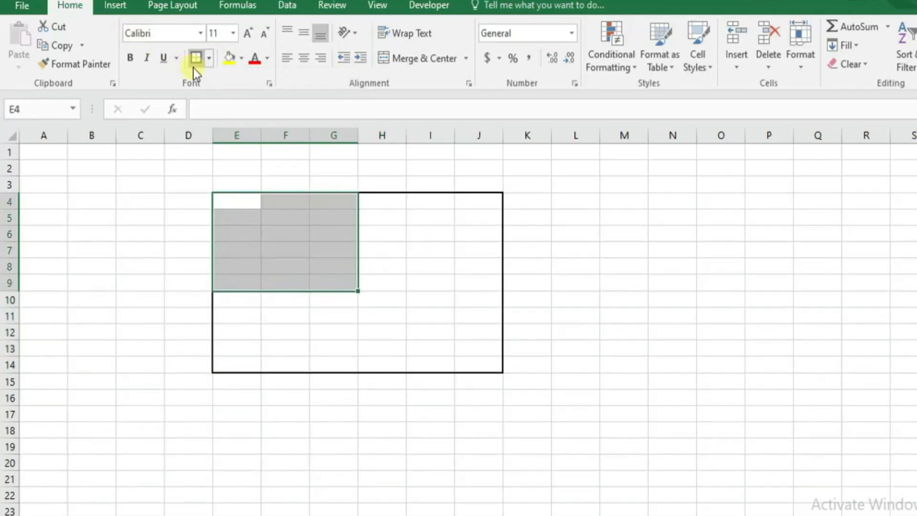
pyautogui.moveTo(367, 297); pyautogui.dragTo(473, 358)
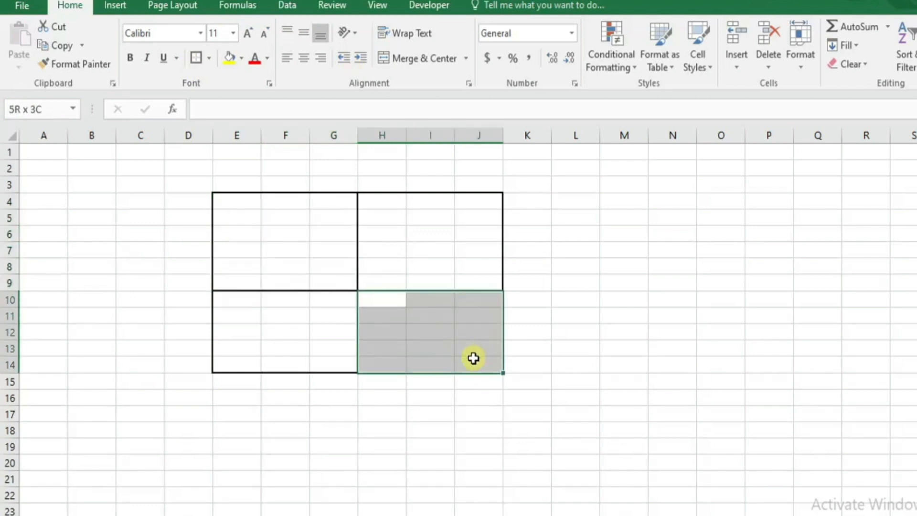
pyautogui.click(196, 58)
pyautogui.click(153, 197)
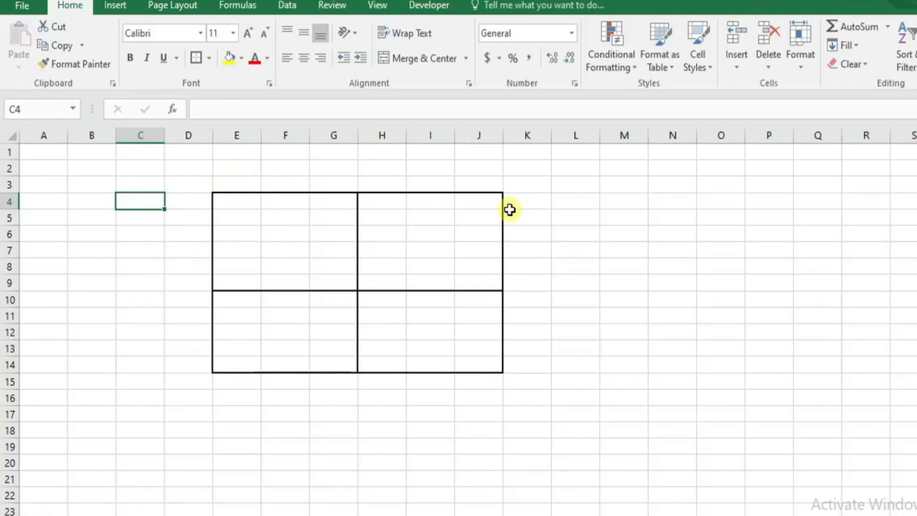
# Hide the worksheet gridlines around the four-quadrant box
pyautogui.click(683, 313)
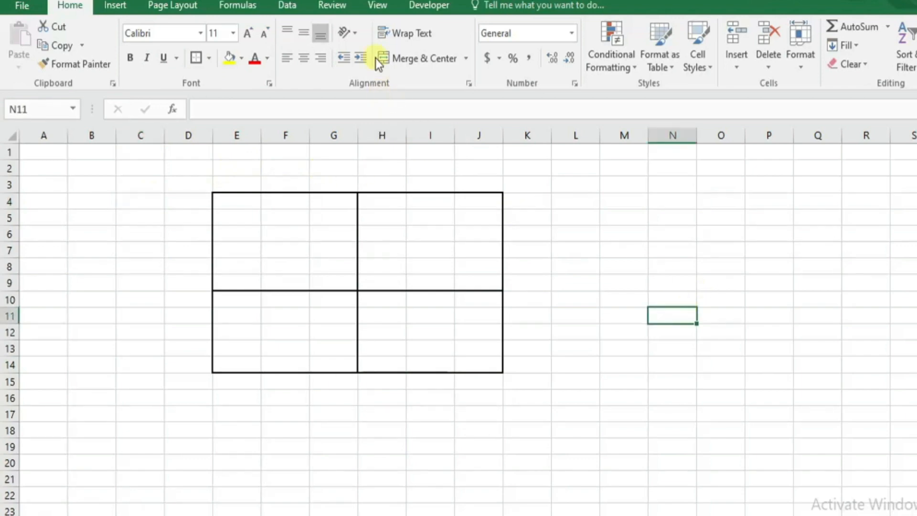
pyautogui.click(380, 13)
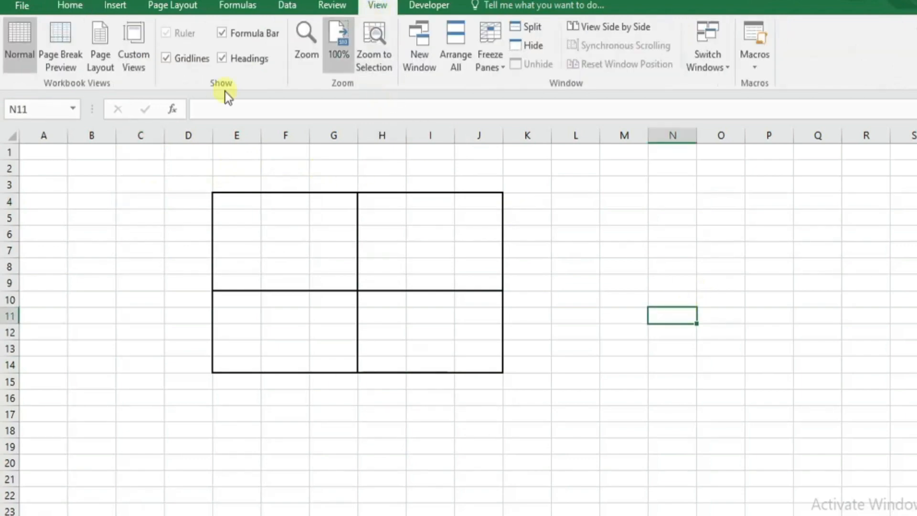
pyautogui.click(166, 58)
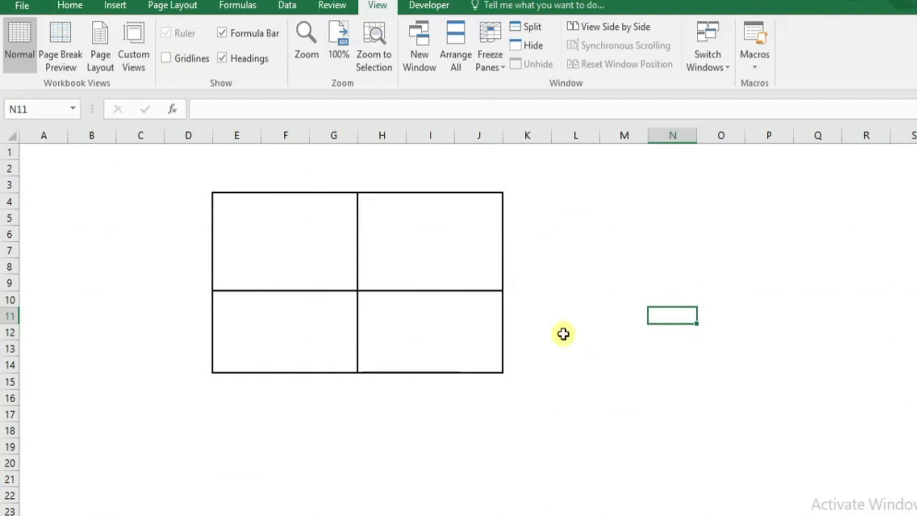
# Examine each of the four quadrants and the bordered box as a whole
pyautogui.click(300, 247)
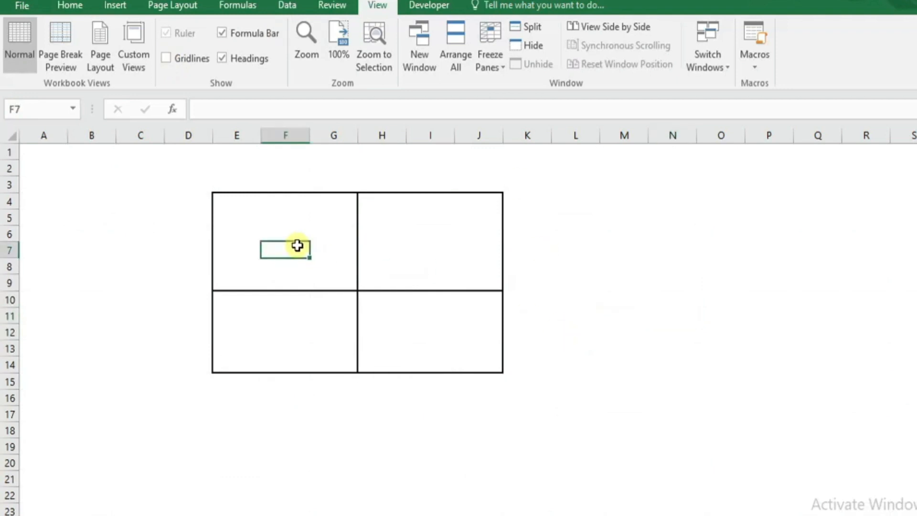
pyautogui.click(411, 239)
pyautogui.click(274, 327)
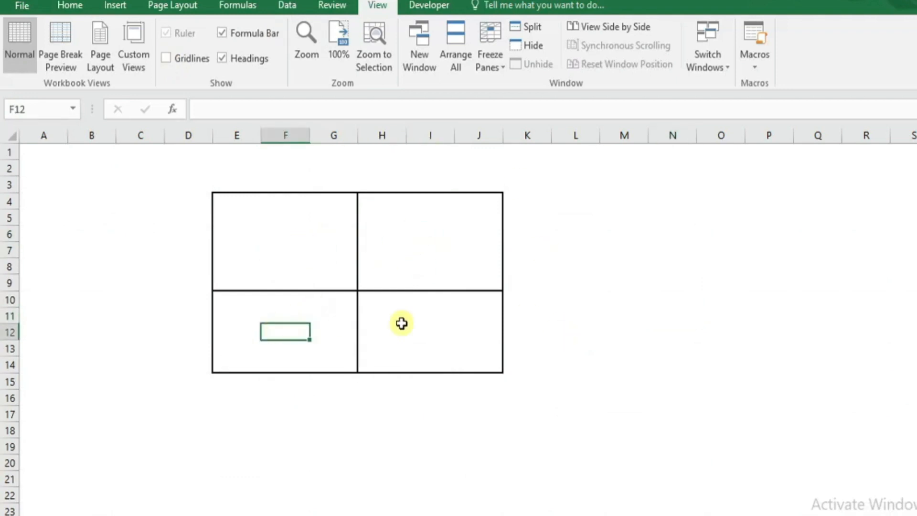
pyautogui.click(401, 326)
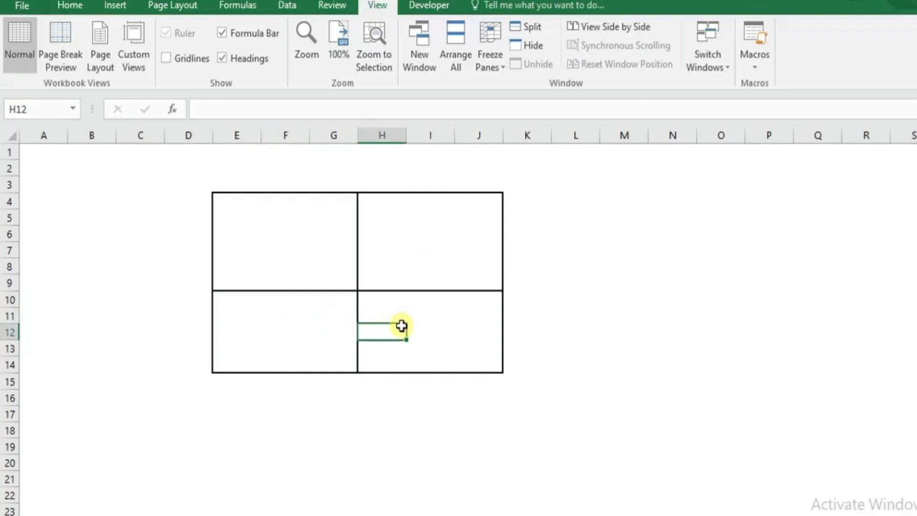
pyautogui.moveTo(195, 179)
pyautogui.mouseDown()
pyautogui.moveTo(426, 340)
pyautogui.moveTo(559, 387)
pyautogui.mouseUp()
pyautogui.click(562, 245)
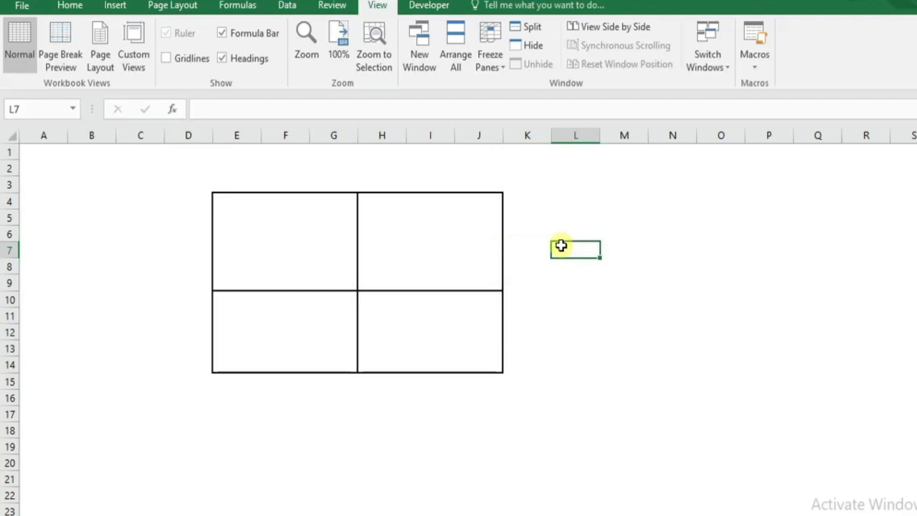
pyautogui.moveTo(151, 180)
pyautogui.mouseDown()
pyautogui.moveTo(354, 268)
pyautogui.moveTo(530, 389)
pyautogui.mouseUp()
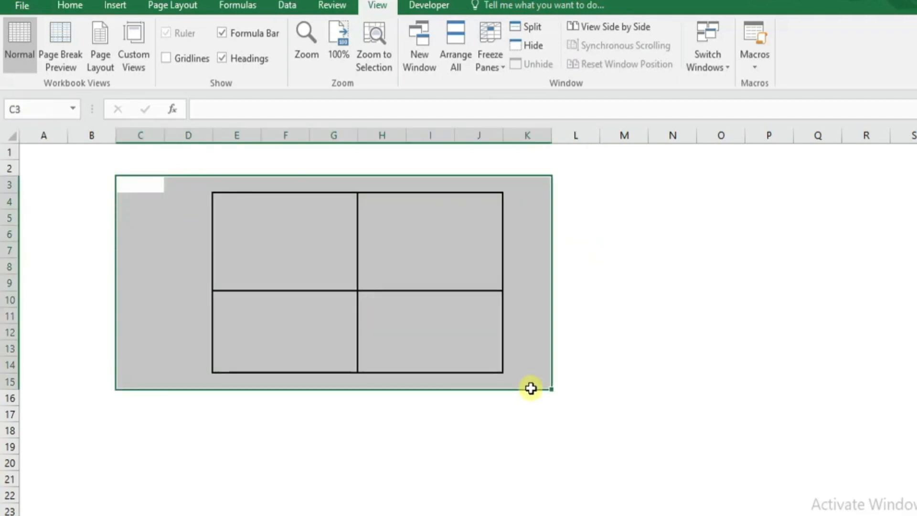
pyautogui.click(596, 333)
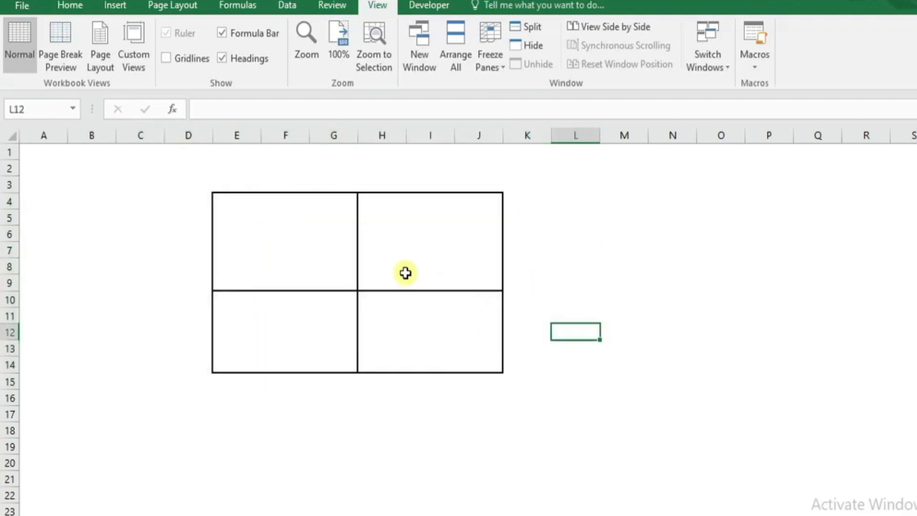
# Label the upper-left quadrant of the box by entering Filter in cell F6
pyautogui.click(300, 234)
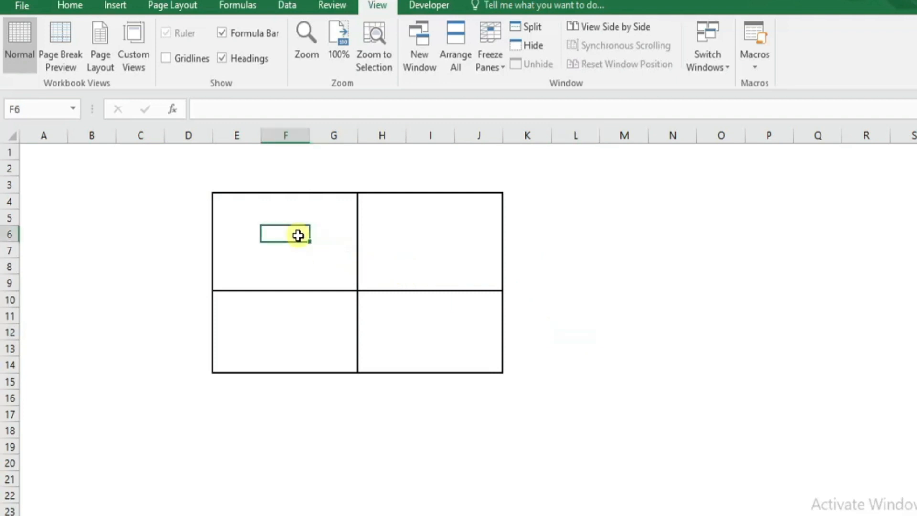
pyautogui.click(432, 233)
pyautogui.click(269, 226)
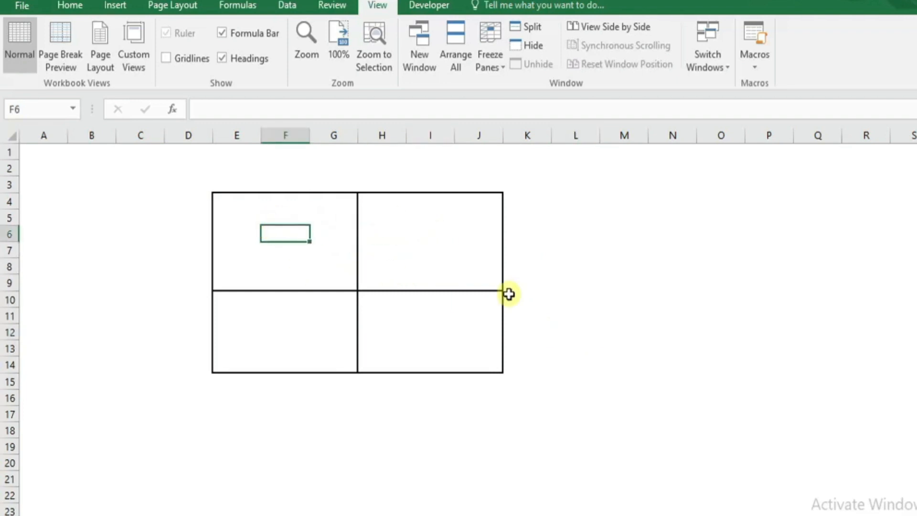
pyautogui.write('Filter')
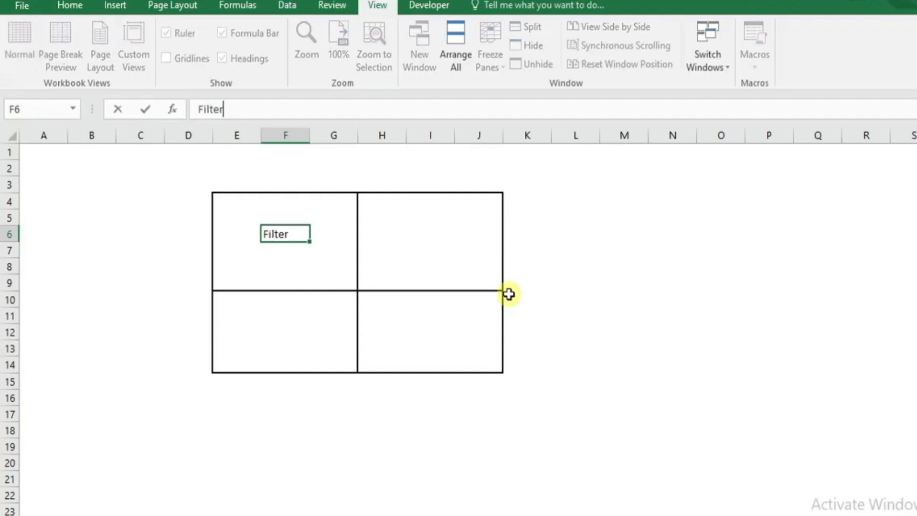
pyautogui.press('Return')
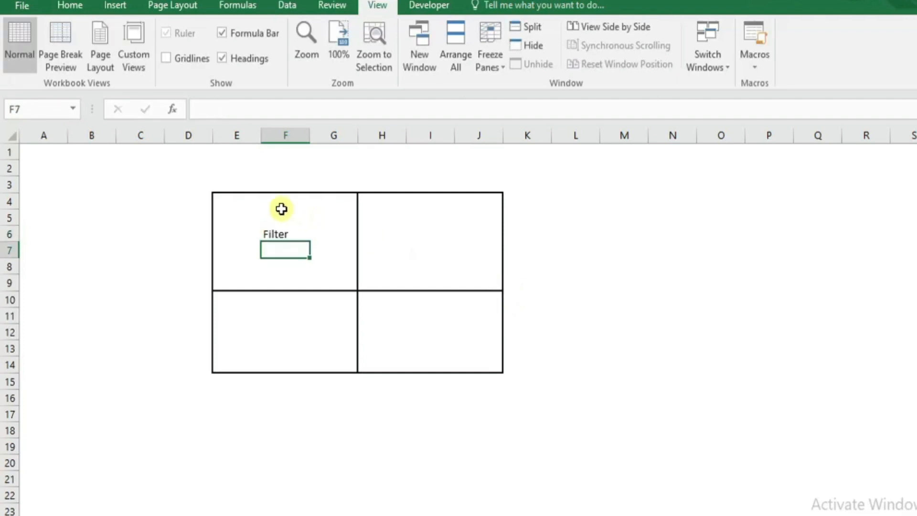
pyautogui.moveTo(260, 207); pyautogui.dragTo(307, 263)
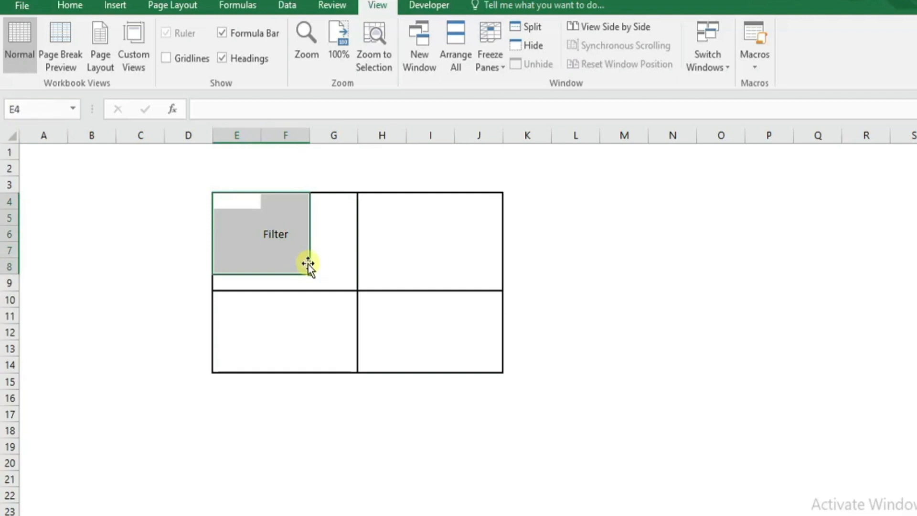
# Label the upper-right quadrant of the box by entering Columns in cell I6
pyautogui.click(395, 232)
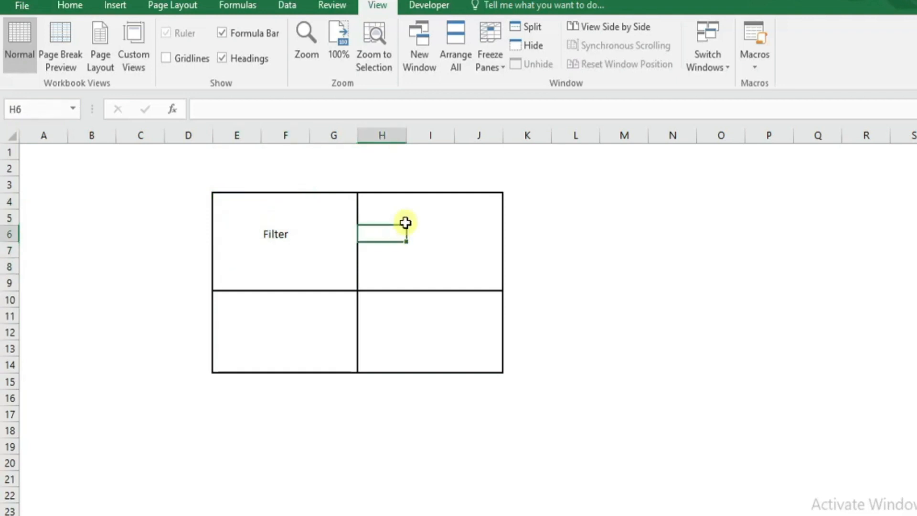
pyautogui.click(433, 230)
pyautogui.write('C')
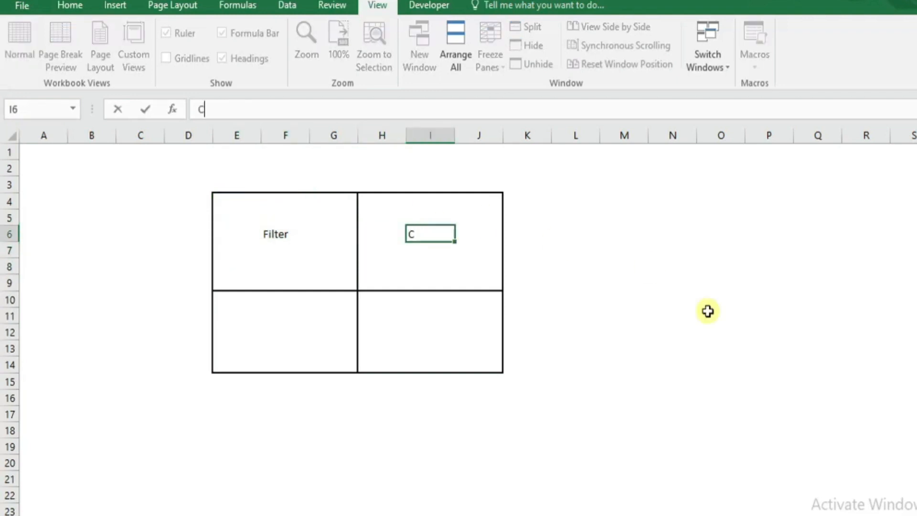
pyautogui.write('olumns')
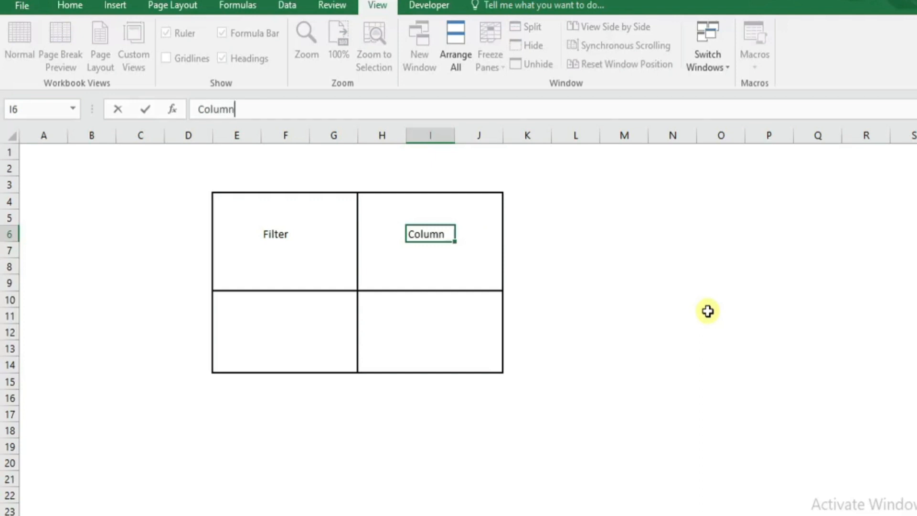
pyautogui.press('Return')
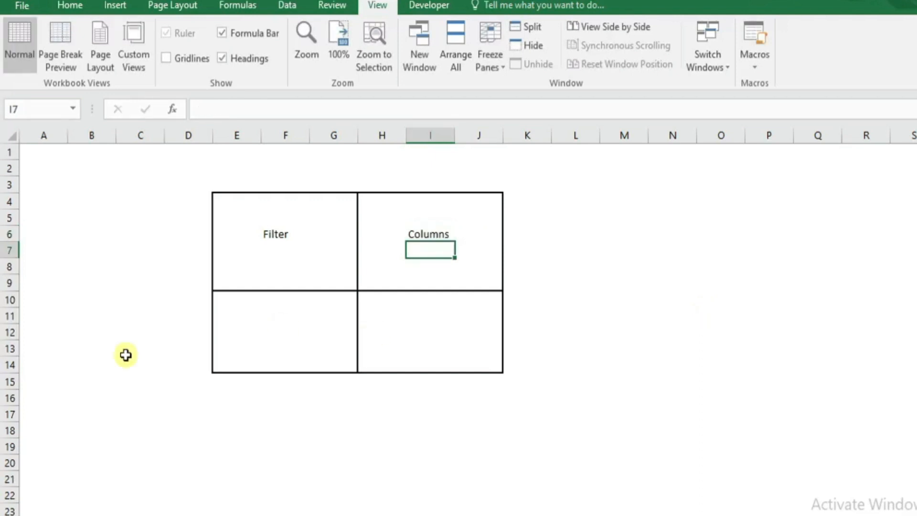
# Label the lower-left quadrant of the box by entering Rows in cell F12
pyautogui.click(267, 333)
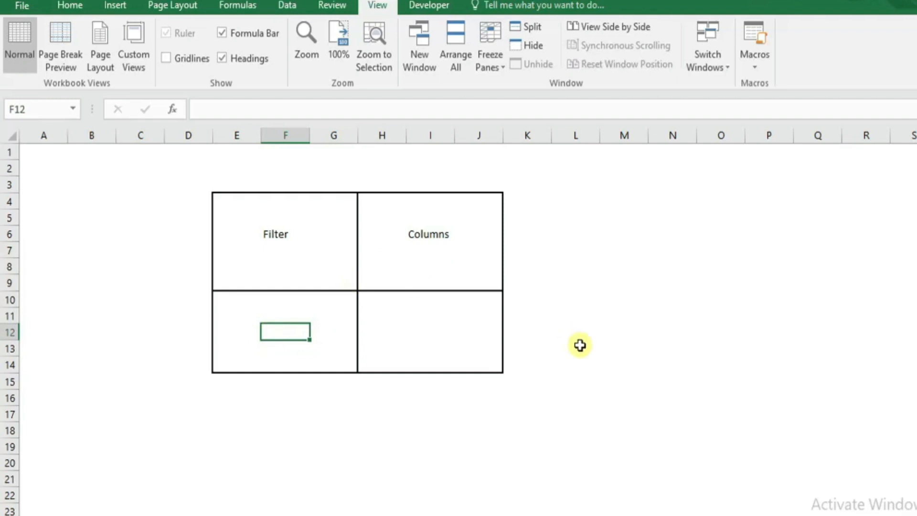
pyautogui.write('Rows')
pyautogui.press('Return')
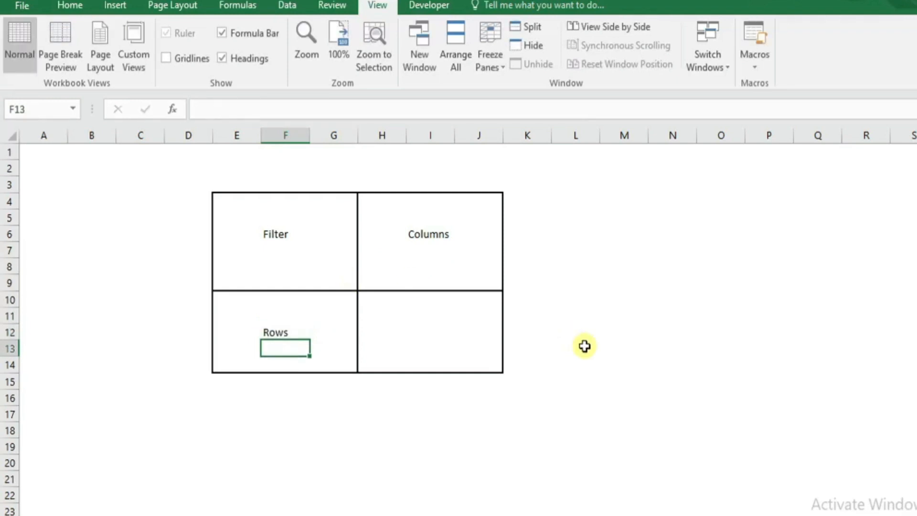
# Label the lower-right quadrant of the box by entering Values in cell I11
pyautogui.moveTo(394, 315); pyautogui.dragTo(477, 355)
pyautogui.click(404, 326)
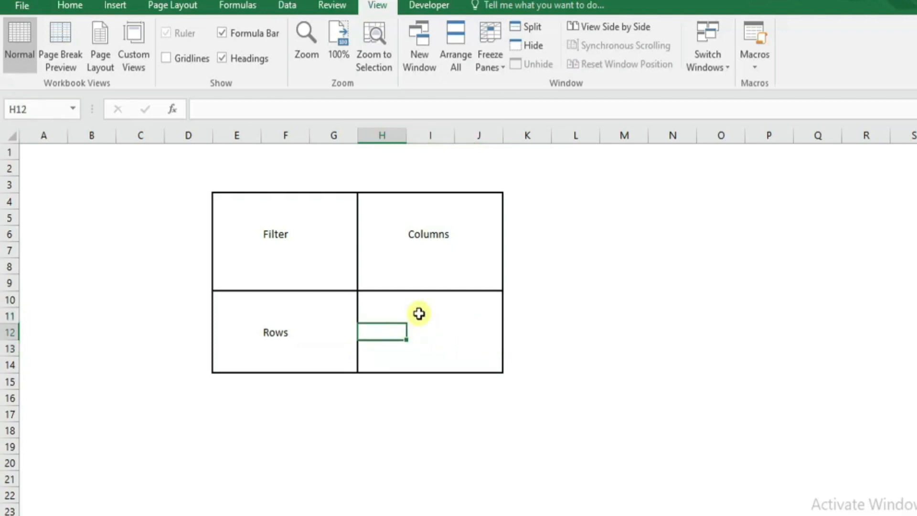
pyautogui.click(420, 314)
pyautogui.write('Vale')
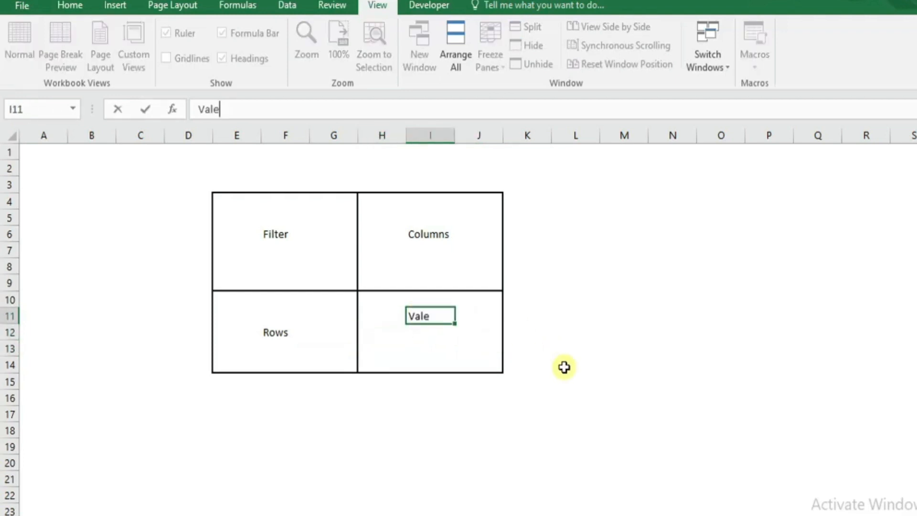
pyautogui.press('BackSpace')
pyautogui.write('ues')
pyautogui.press('Return')
pyautogui.press('Up')
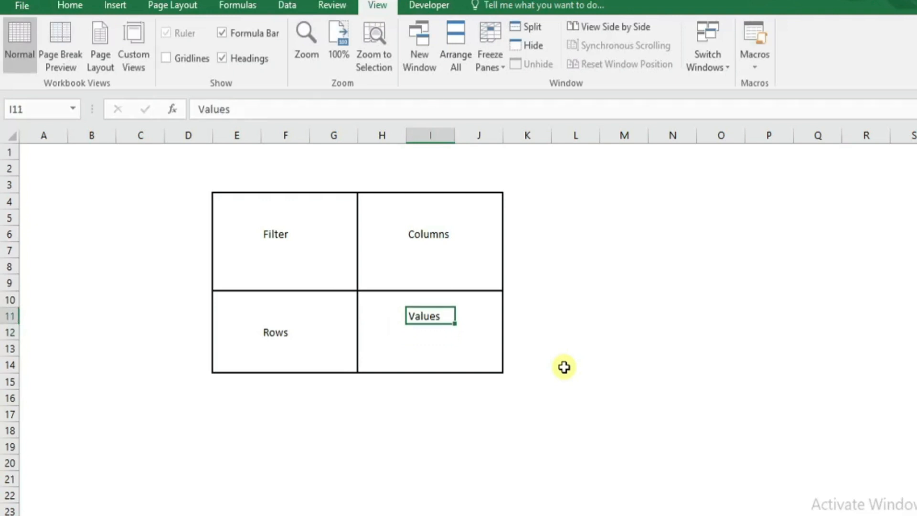
pyautogui.press('Down')
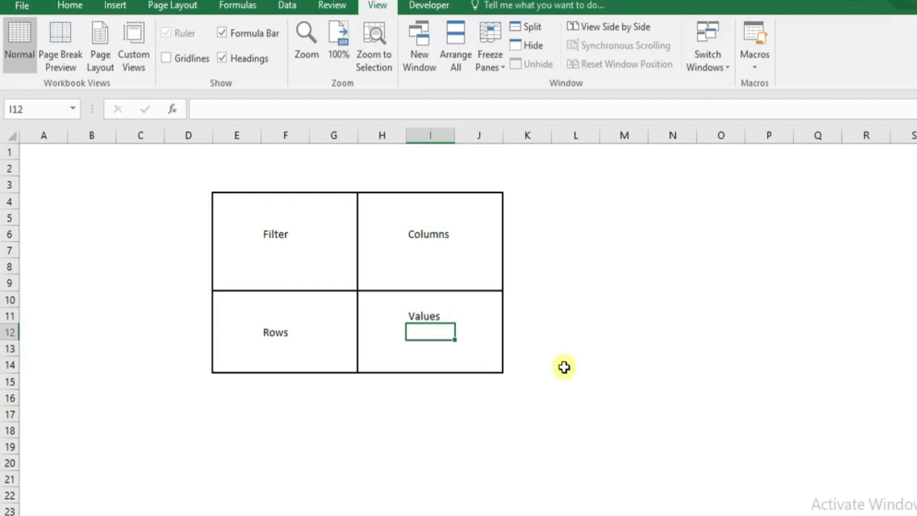
# Enter the letters a, b, c and d one below another in cells N4:N7
pyautogui.click(678, 198)
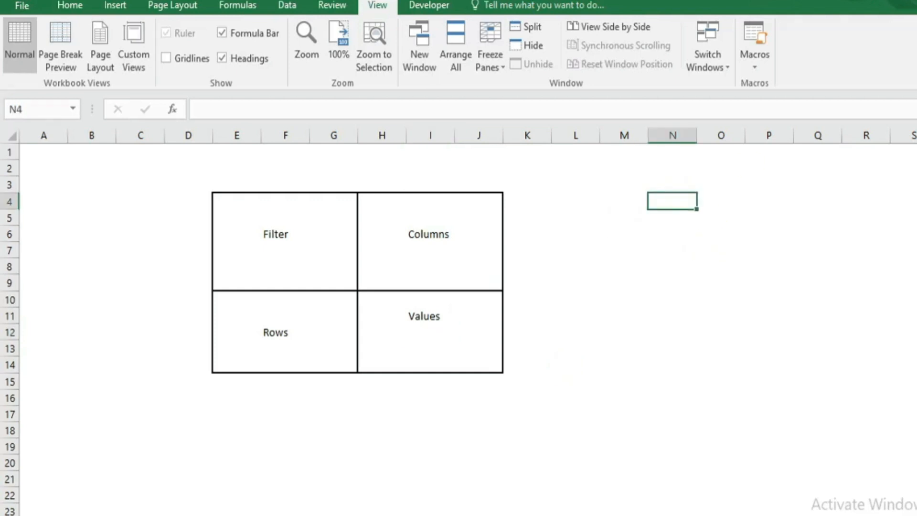
pyautogui.write('a')
pyautogui.press('Return')
pyautogui.write('b')
pyautogui.press('Return')
pyautogui.write('c')
pyautogui.press('Return')
pyautogui.write('d')
pyautogui.press('Return')
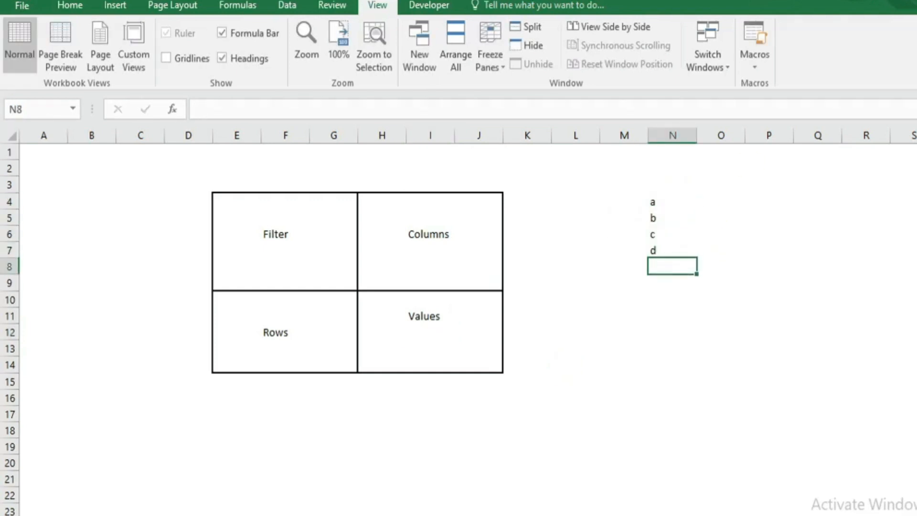
# Examine the letter list in N4:N7, the Values quadrant and the complete quadrant diagram
pyautogui.press('Up')
pyautogui.hotkey('shift', 'Up')
pyautogui.hotkey('shift', 'Up')
pyautogui.hotkey('shift', 'Up')
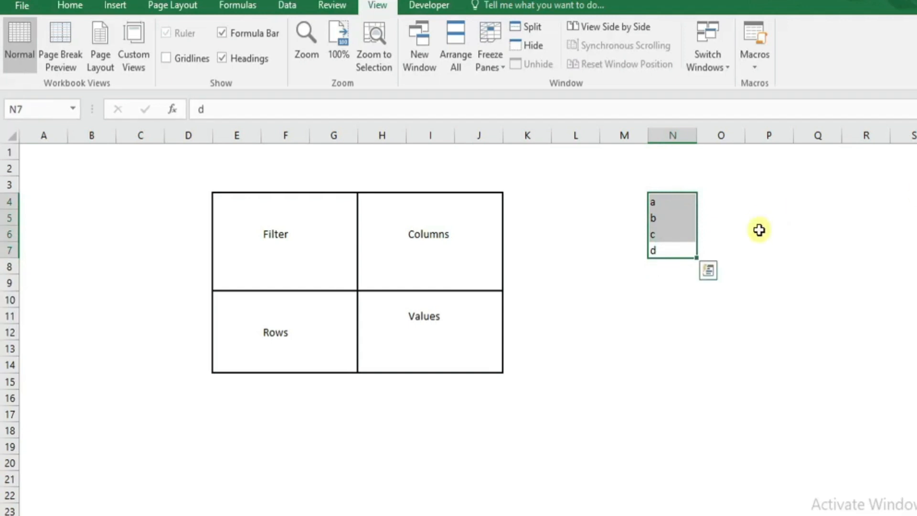
pyautogui.moveTo(389, 311); pyautogui.dragTo(471, 349)
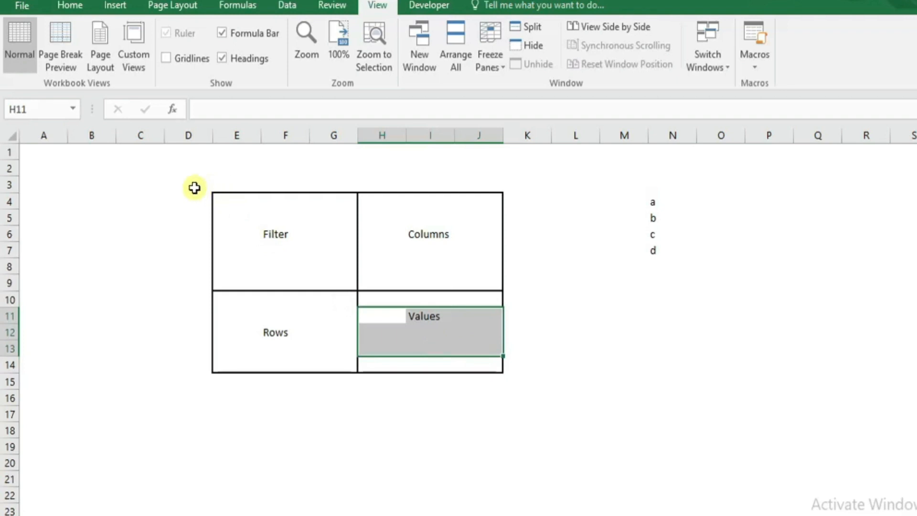
pyautogui.moveTo(194, 188); pyautogui.dragTo(531, 404)
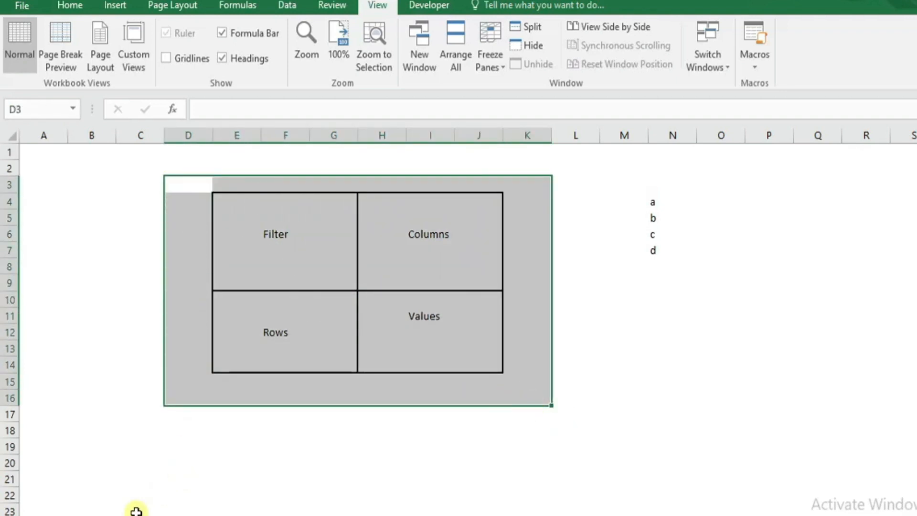
# Create a PivotTable on a new worksheet from the Data sheet's range $A$1:$K$256
pyautogui.click(97, 515)
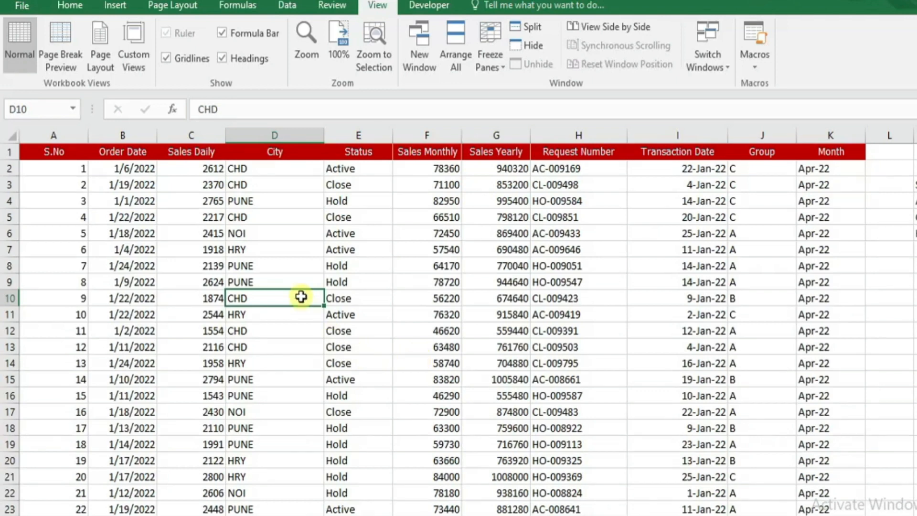
pyautogui.click(254, 234)
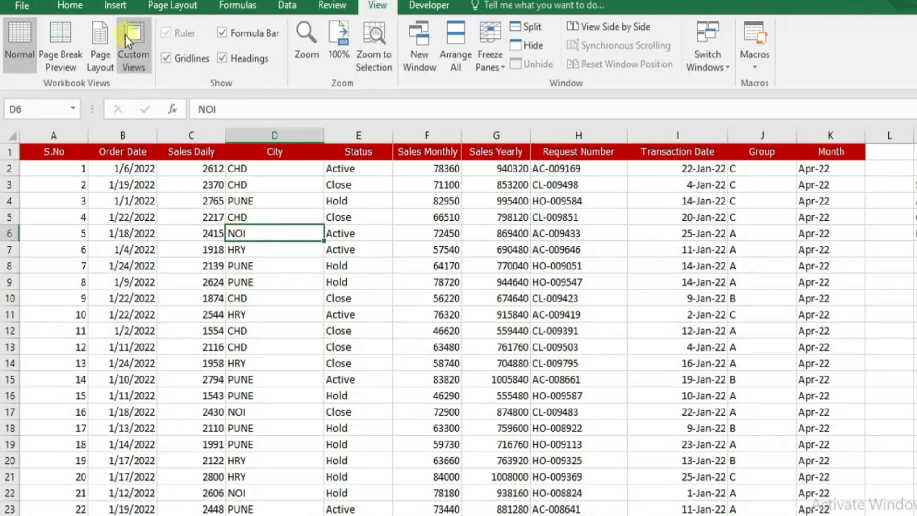
pyautogui.click(278, 285)
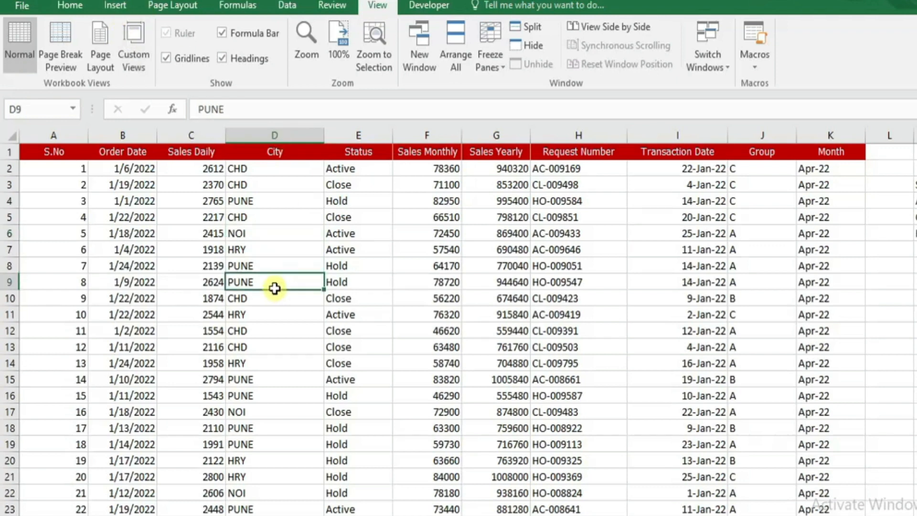
pyautogui.click(117, 4)
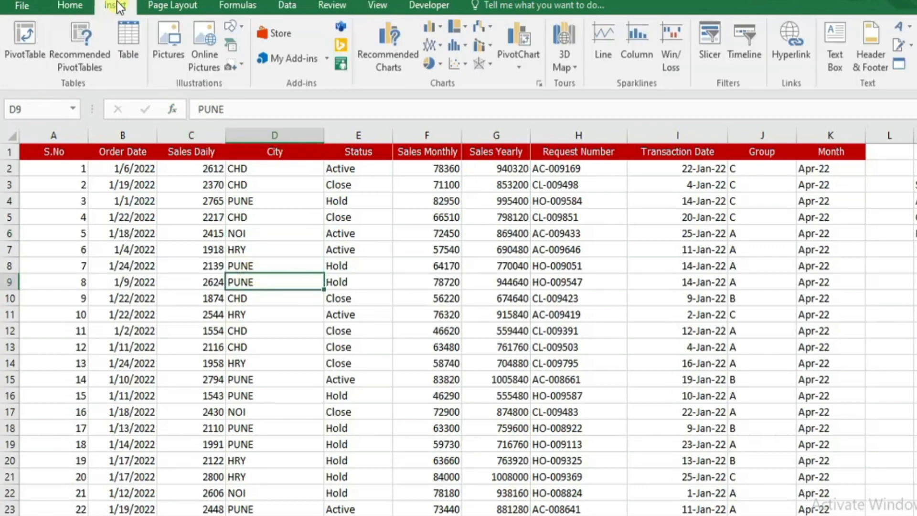
pyautogui.click(25, 37)
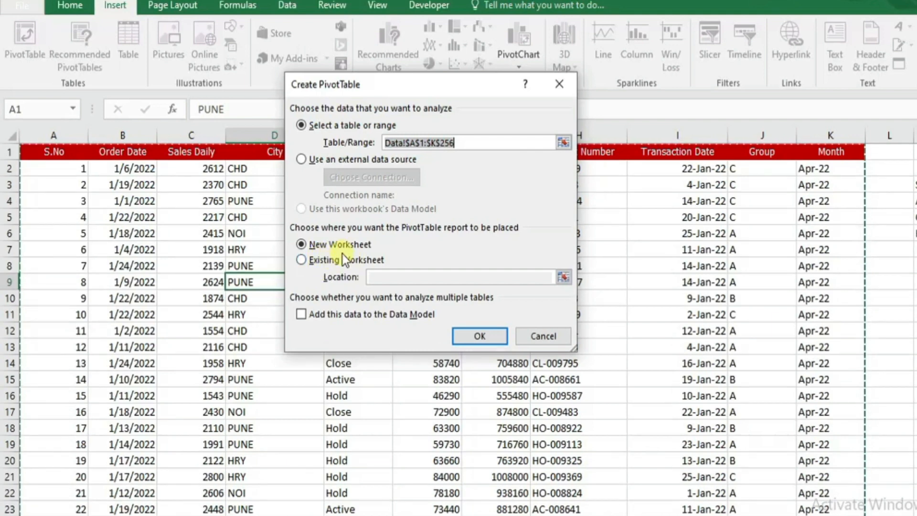
pyautogui.click(467, 336)
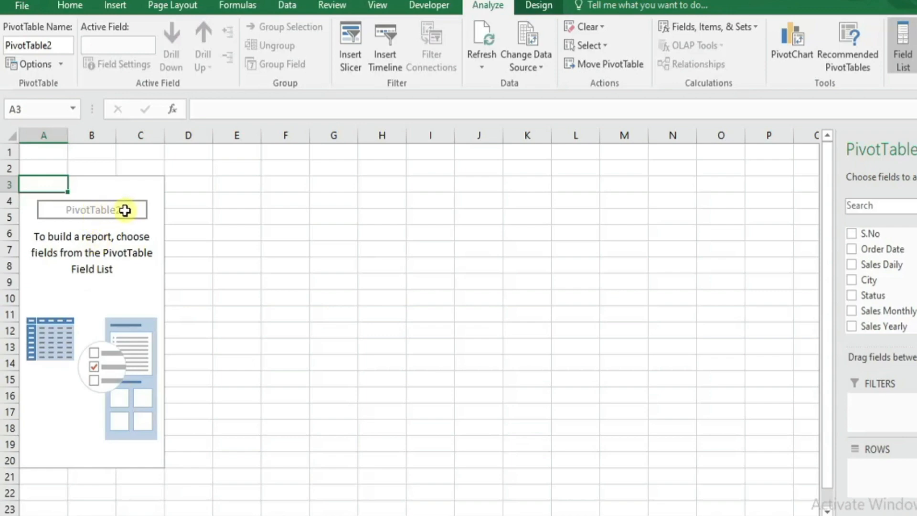
# Examine the empty PivotTable placeholder and the PivotTable's name
pyautogui.moveTo(127, 209); pyautogui.dragTo(126, 208)
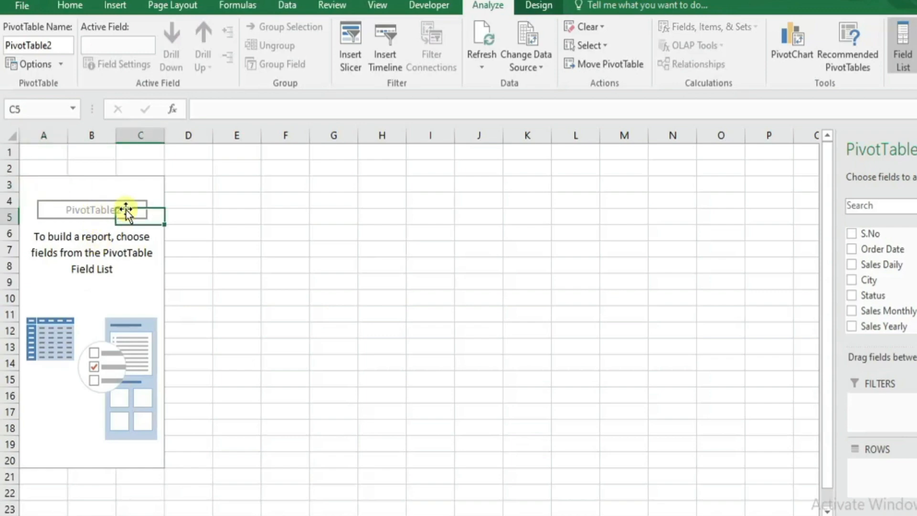
pyautogui.click(91, 210)
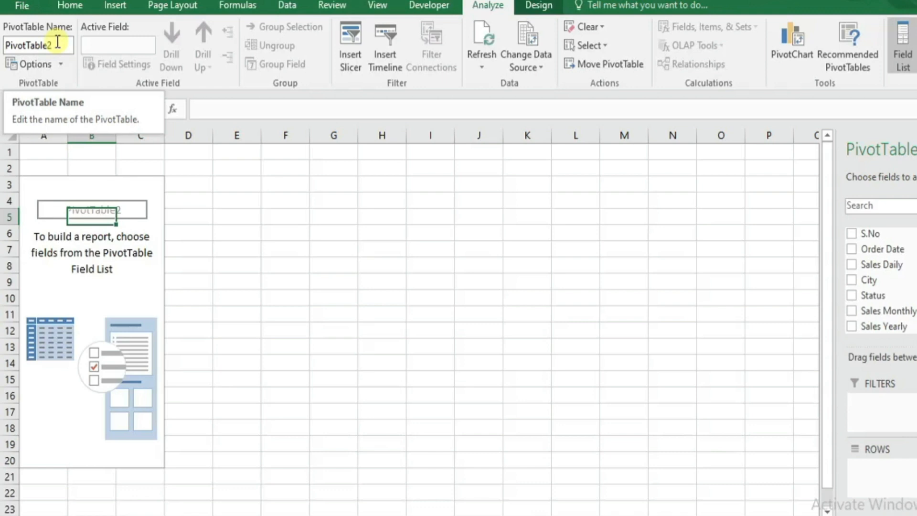
pyautogui.click(90, 283)
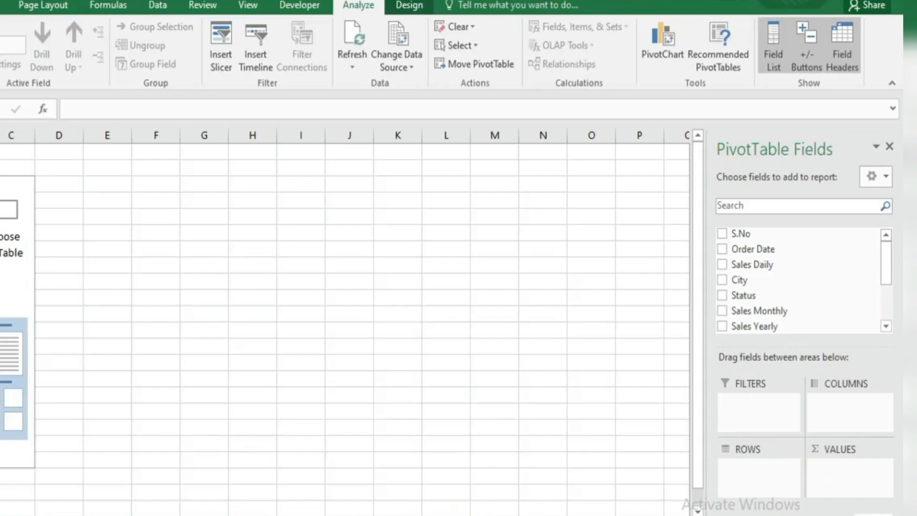
# Examine the Status and Count summary in M3:N6 on the Data sheet, including Active, Close and Hold
pyautogui.hotkey('ctrl', 'pagedown')
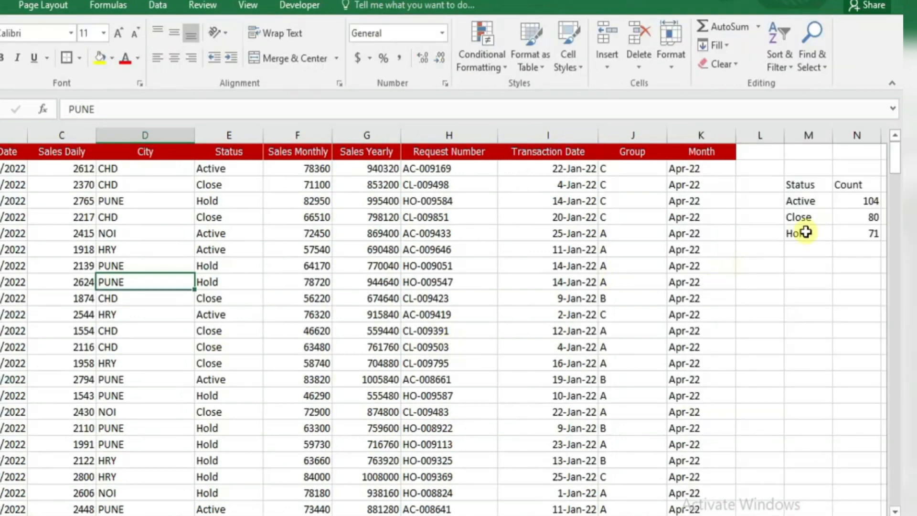
pyautogui.moveTo(811, 187); pyautogui.dragTo(837, 235)
pyautogui.click(810, 199)
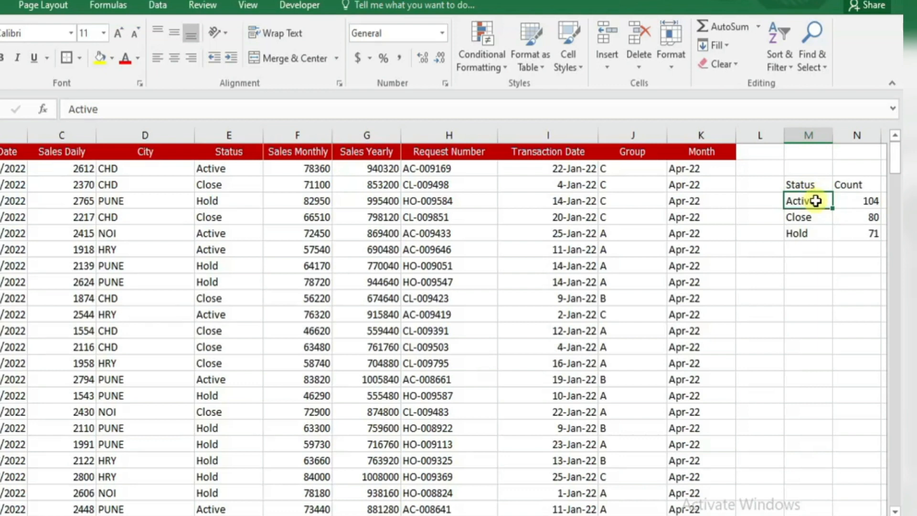
pyautogui.click(815, 218)
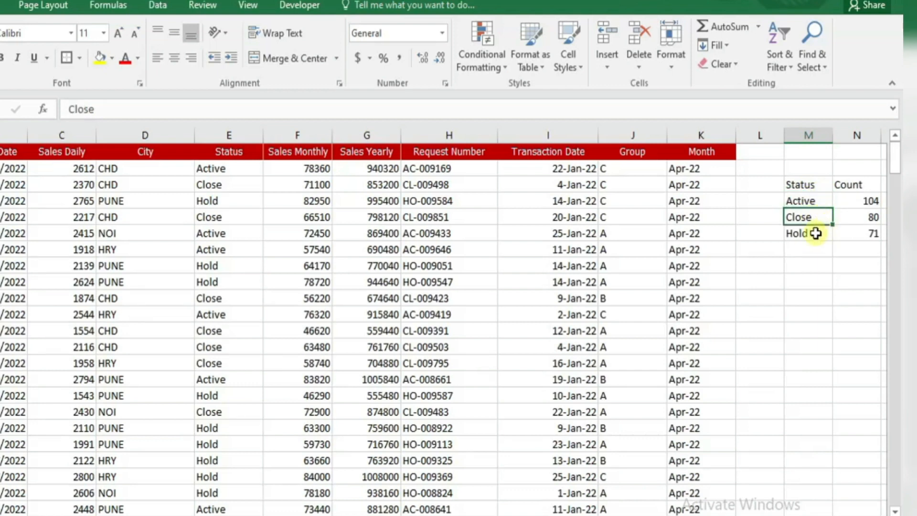
pyautogui.click(813, 233)
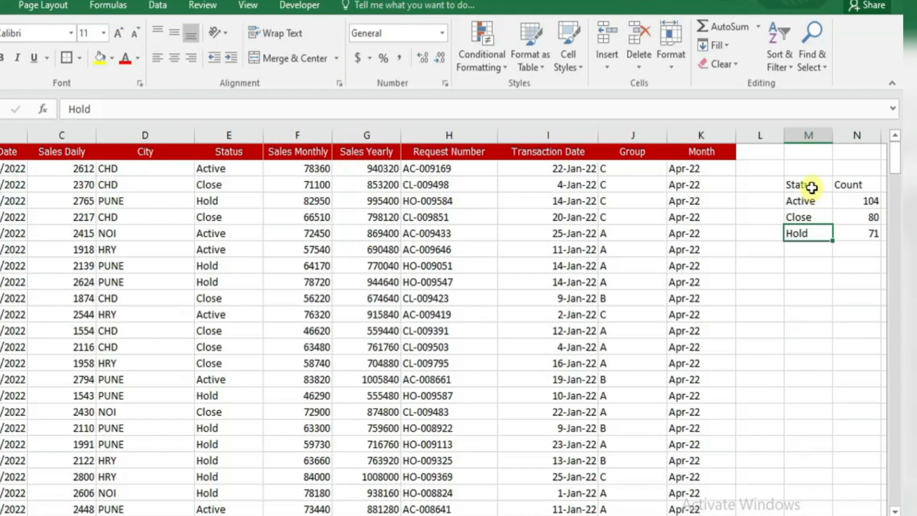
pyautogui.moveTo(811, 187); pyautogui.dragTo(805, 227)
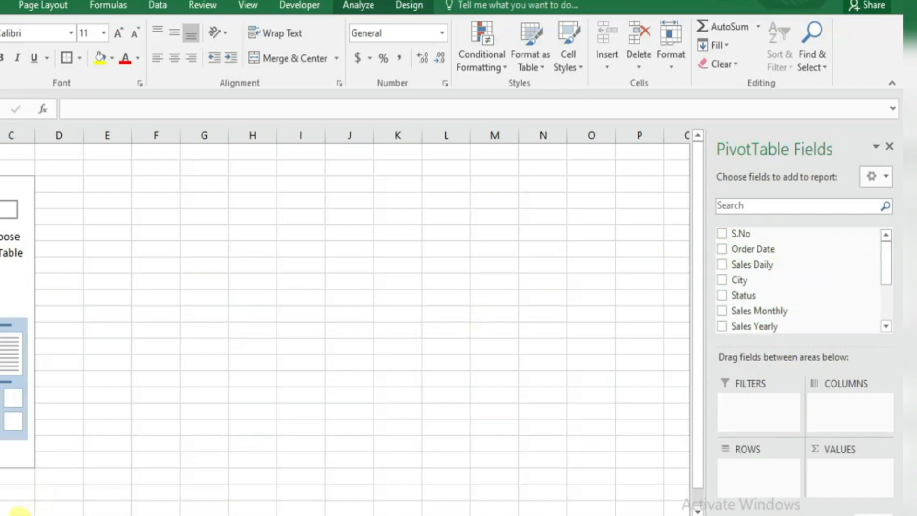
# Examine the Data sheet's column headers from S.No to Sales Daily as the source of the PivotTable fields
pyautogui.click(19, 515)
pyautogui.hotkey('ctrl', 'Home')
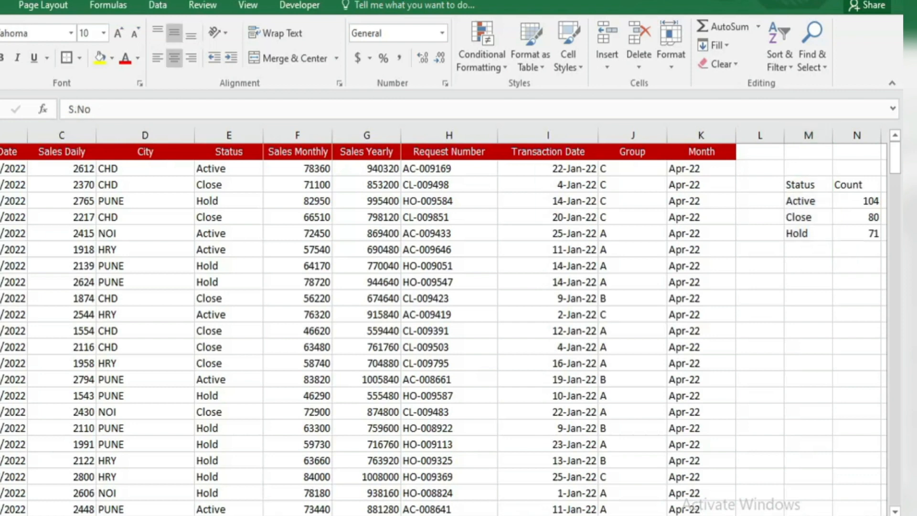
pyautogui.press('Right')
pyautogui.press('Right')
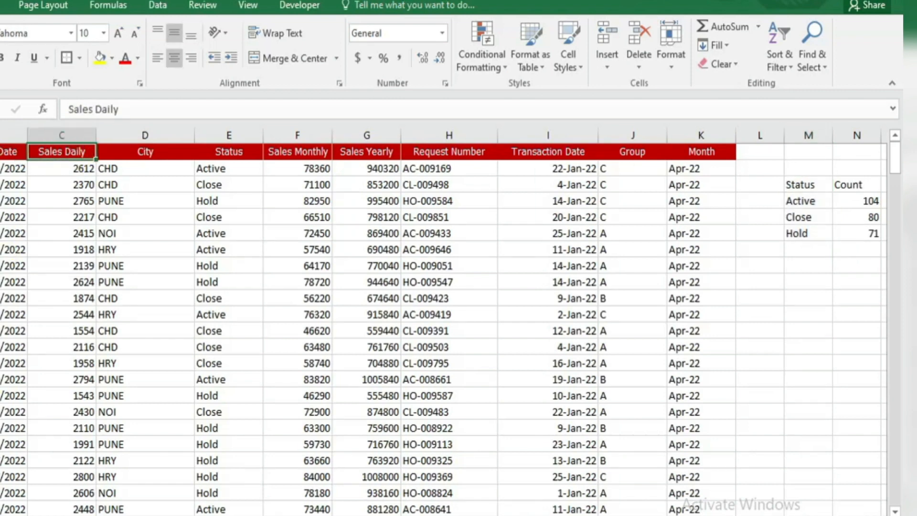
# Add the Status field to the PivotTable's Rows area and check the resulting row labels
pyautogui.hotkey('ctrl', 'pageup')
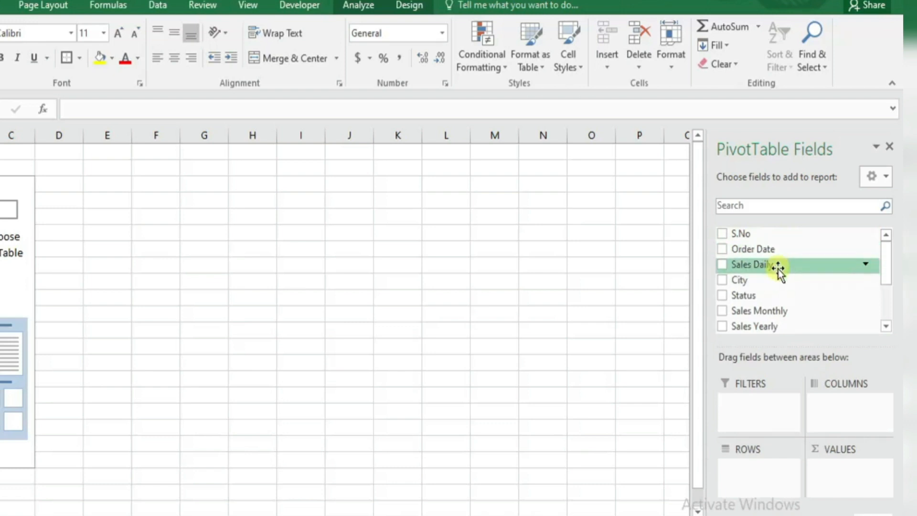
pyautogui.moveTo(888, 252)
pyautogui.mouseDown()
pyautogui.moveTo(890, 285)
pyautogui.moveTo(889, 261)
pyautogui.mouseUp()
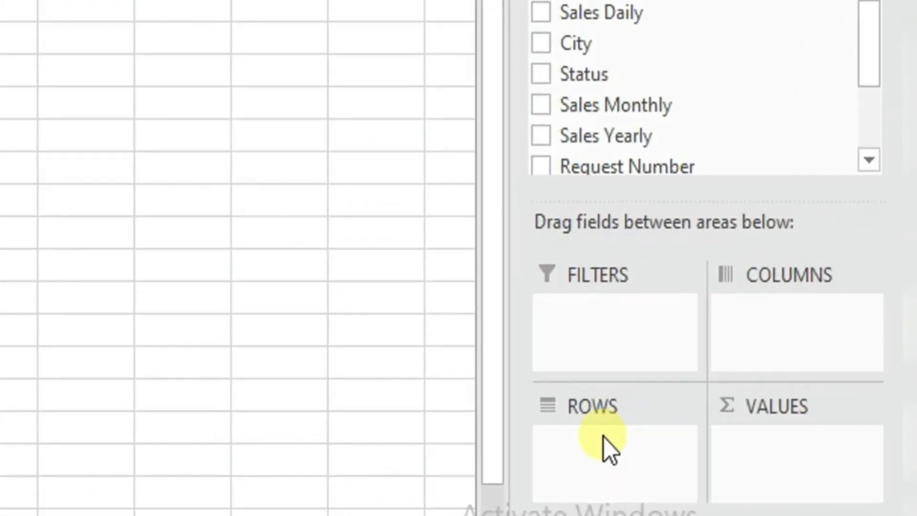
pyautogui.moveTo(603, 80); pyautogui.dragTo(621, 430)
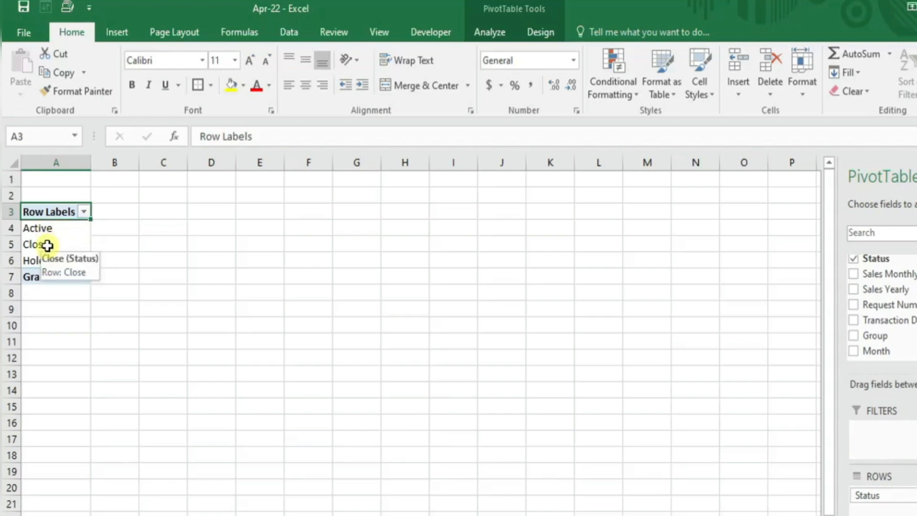
pyautogui.click(47, 245)
pyautogui.click(51, 260)
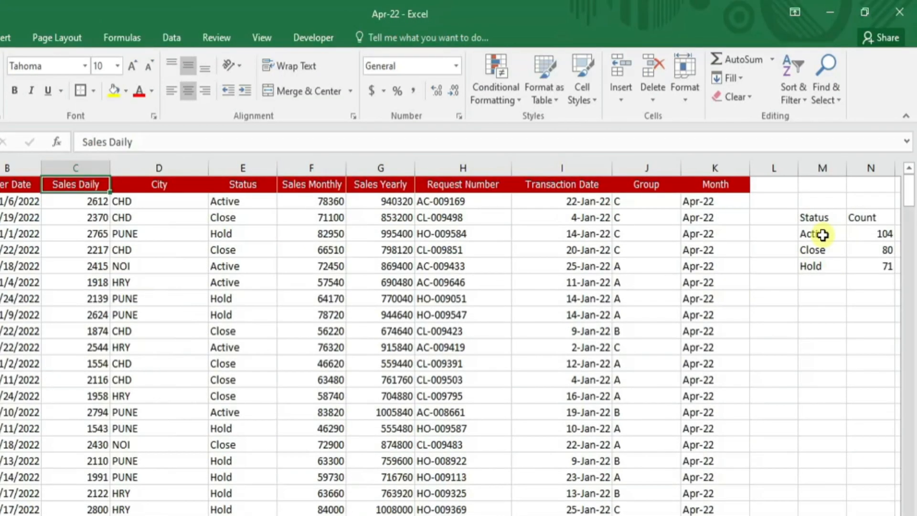
pyautogui.moveTo(818, 234); pyautogui.dragTo(821, 258)
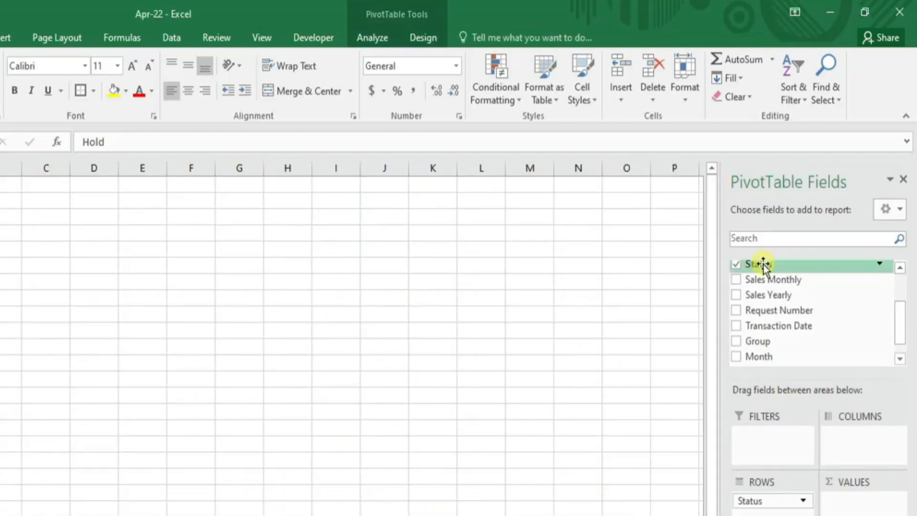
pyautogui.moveTo(764, 265); pyautogui.dragTo(854, 511)
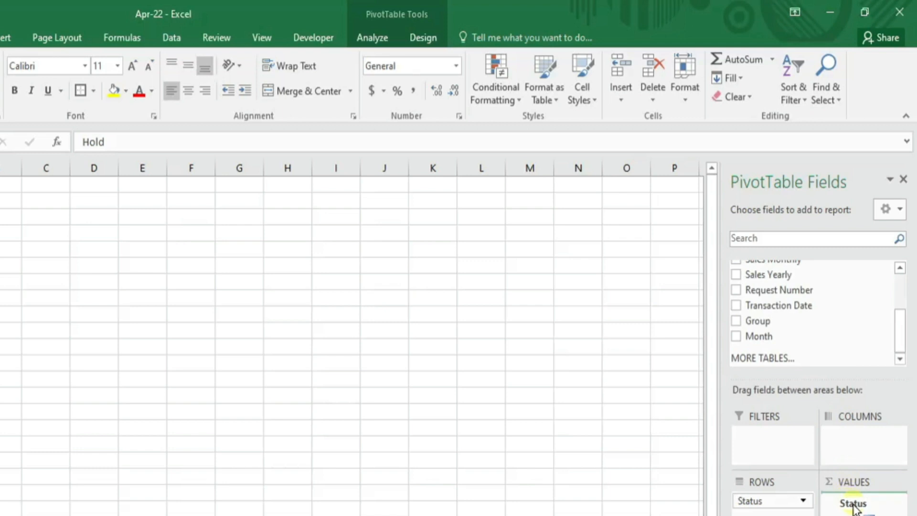
pyautogui.moveTo(854, 507); pyautogui.dragTo(822, 327)
pyautogui.moveTo(898, 337); pyautogui.dragTo(902, 264)
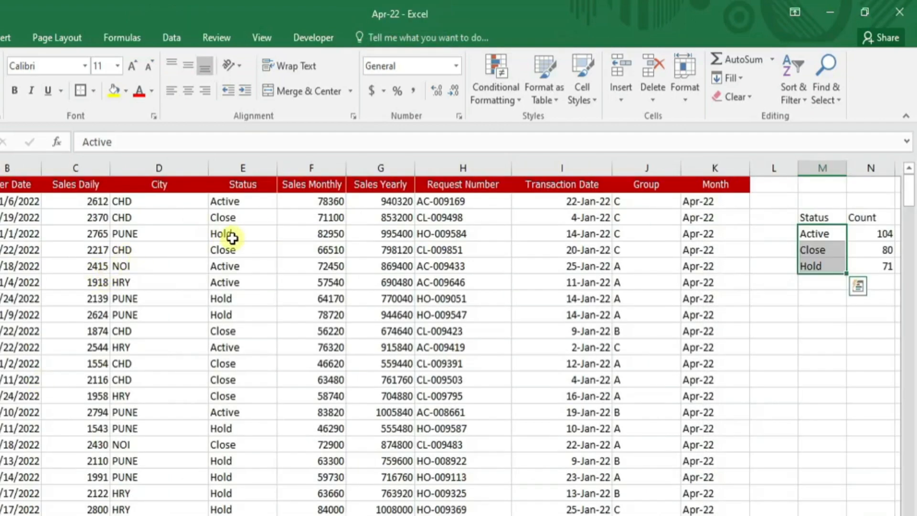
# Review the Status column entries on the Data sheet and add the Status field to the PivotTable's Values area as a count
pyautogui.moveTo(242, 202); pyautogui.dragTo(237, 330)
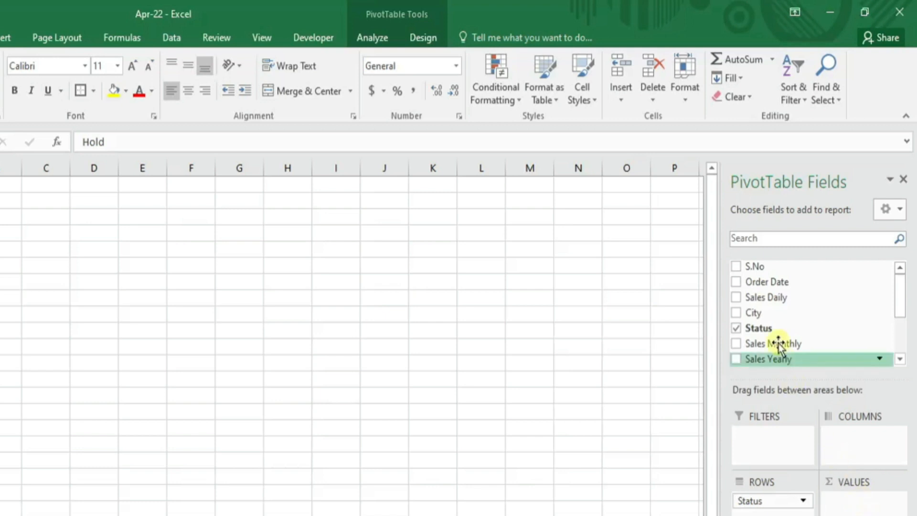
pyautogui.moveTo(780, 328); pyautogui.dragTo(852, 509)
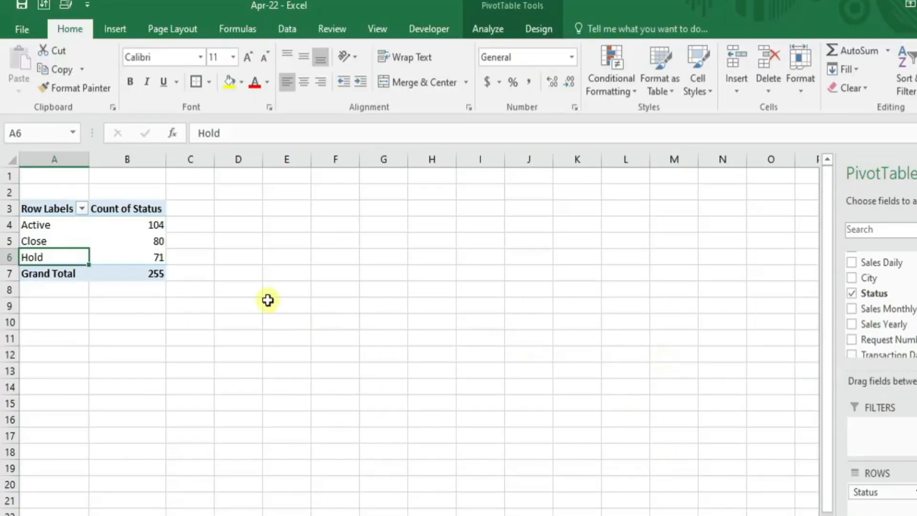
# Examine the PivotTable's Active, Close and Hold row labels together with their Count of Status values
pyautogui.click(54, 226)
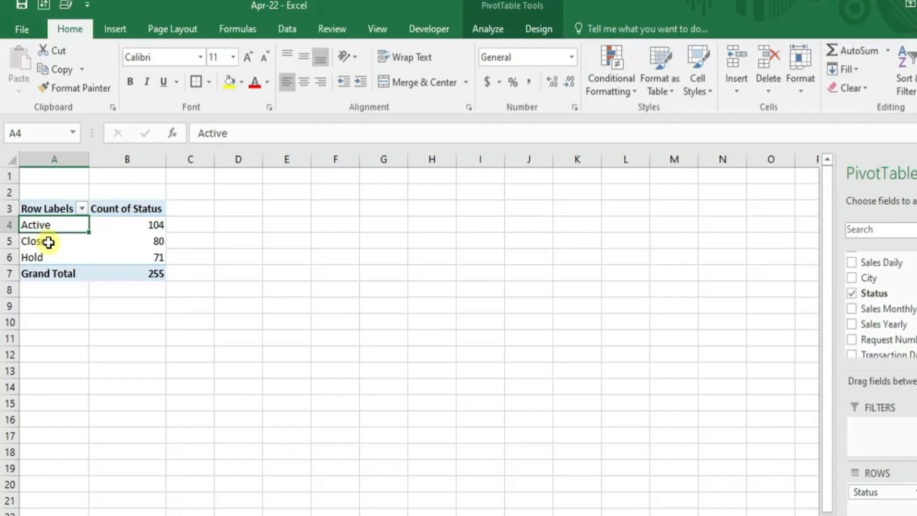
pyautogui.click(45, 241)
pyautogui.click(44, 247)
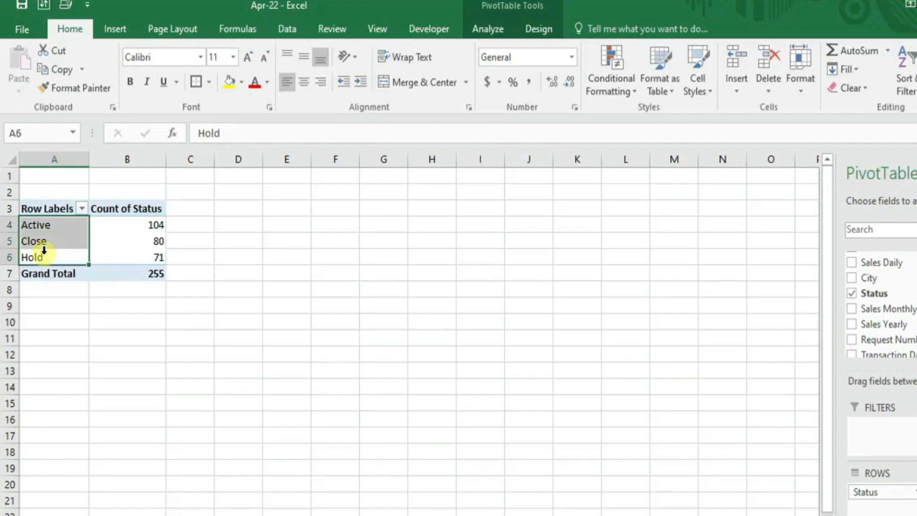
pyautogui.click(149, 232)
pyautogui.click(152, 242)
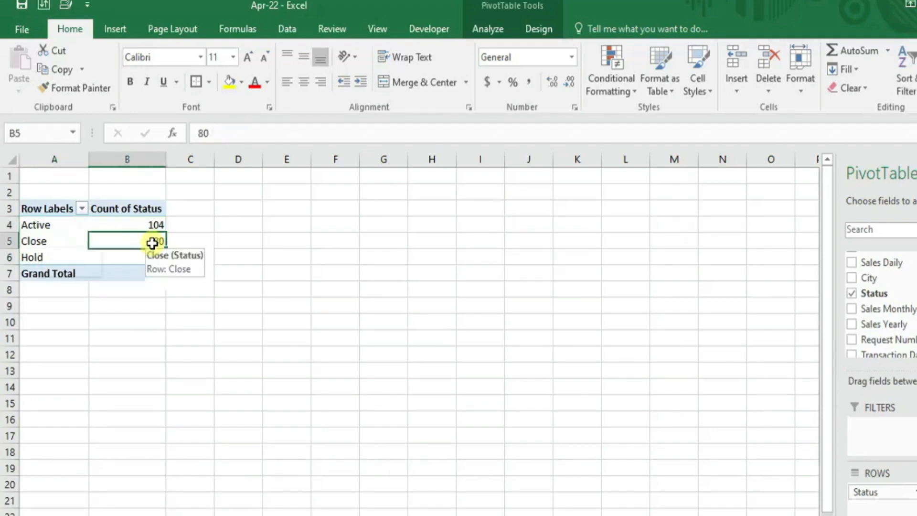
pyautogui.click(55, 226)
pyautogui.moveTo(55, 226); pyautogui.dragTo(55, 249)
pyautogui.click(56, 224)
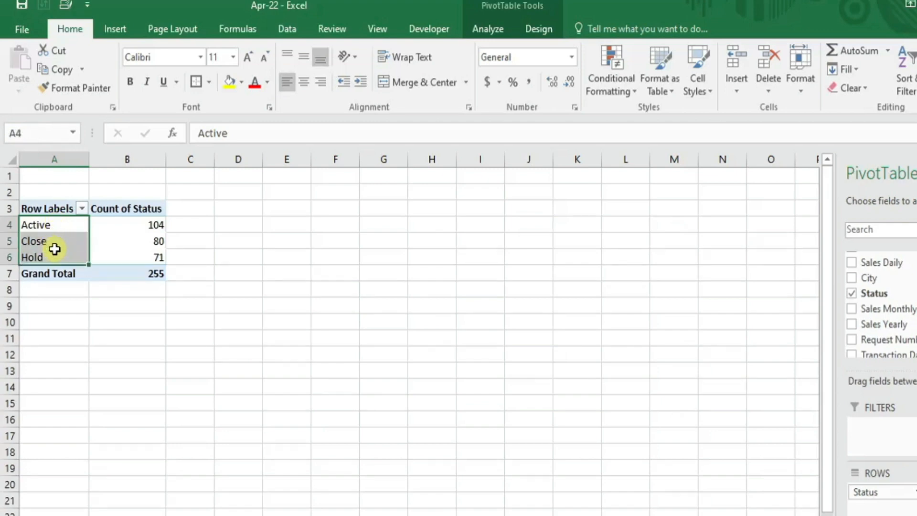